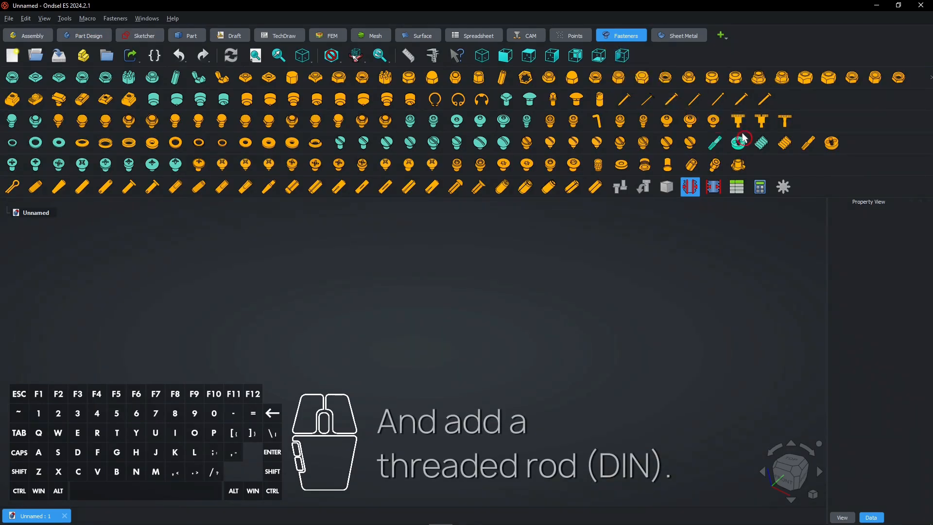
# - Add a DIN threaded rod, switch to the Part Design workbench and set the rod's diameter to M12
pyautogui.click(782, 144)
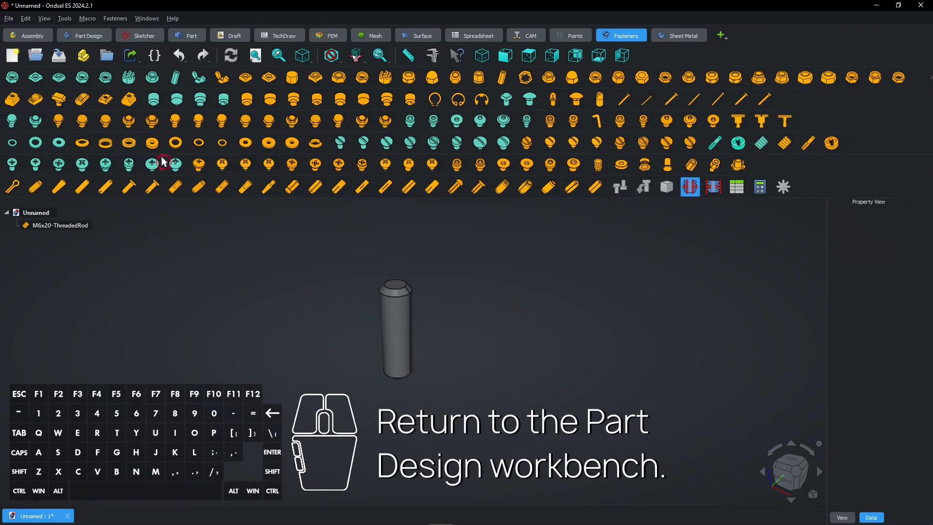
pyautogui.click(87, 44)
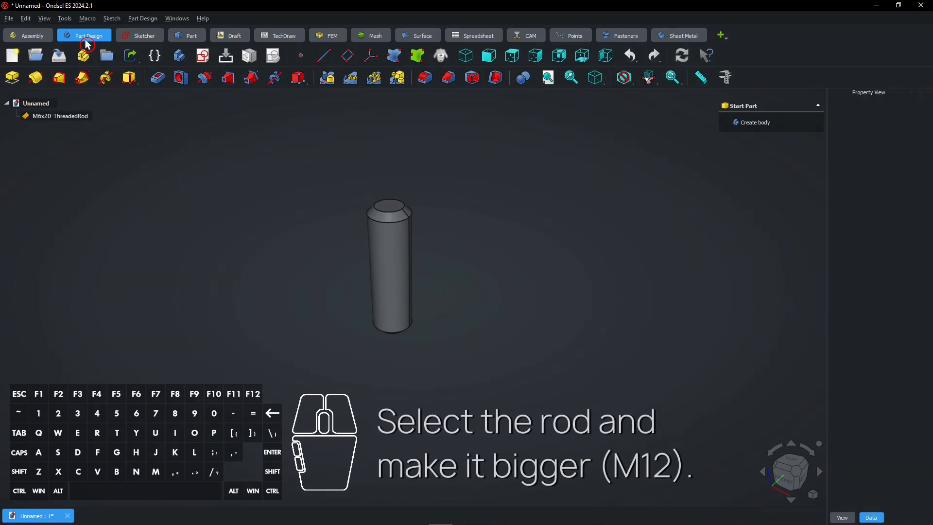
pyautogui.click(55, 118)
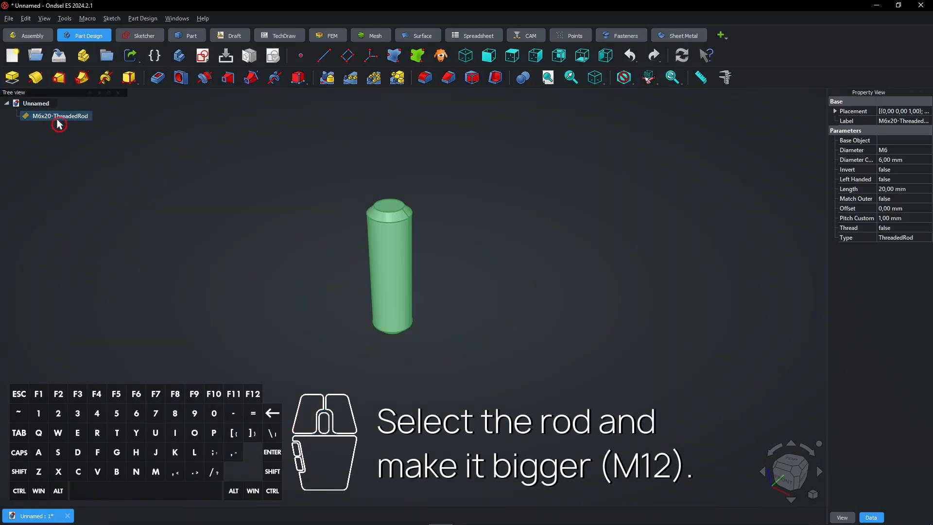
pyautogui.click(901, 151)
pyautogui.click(901, 153)
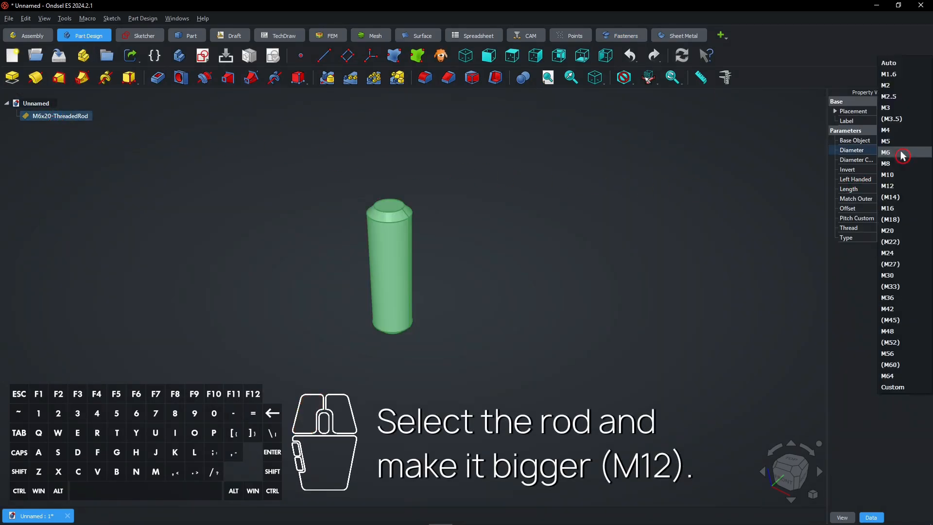
pyautogui.click(894, 185)
# - Set the threaded rod's length to 10 mm and enable its real thread
pyautogui.click(903, 188)
pyautogui.write('10')
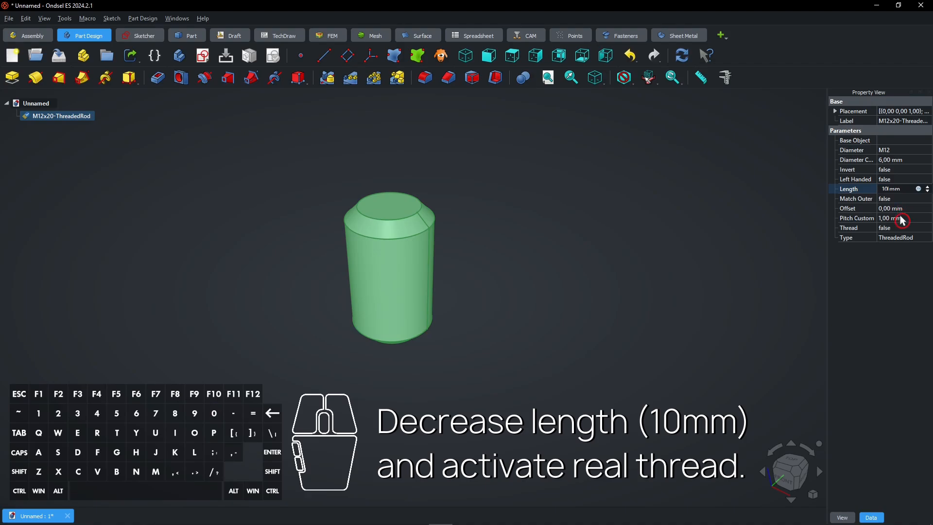
pyautogui.click(899, 228)
pyautogui.click(892, 247)
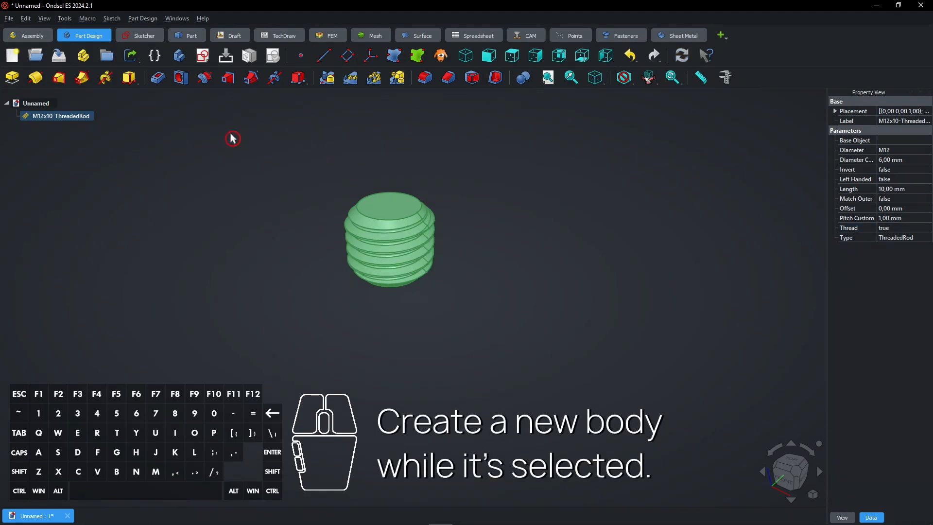
# - Create a body from the threaded rod and start a sketch on the bottom face of its base feature
pyautogui.click(176, 56)
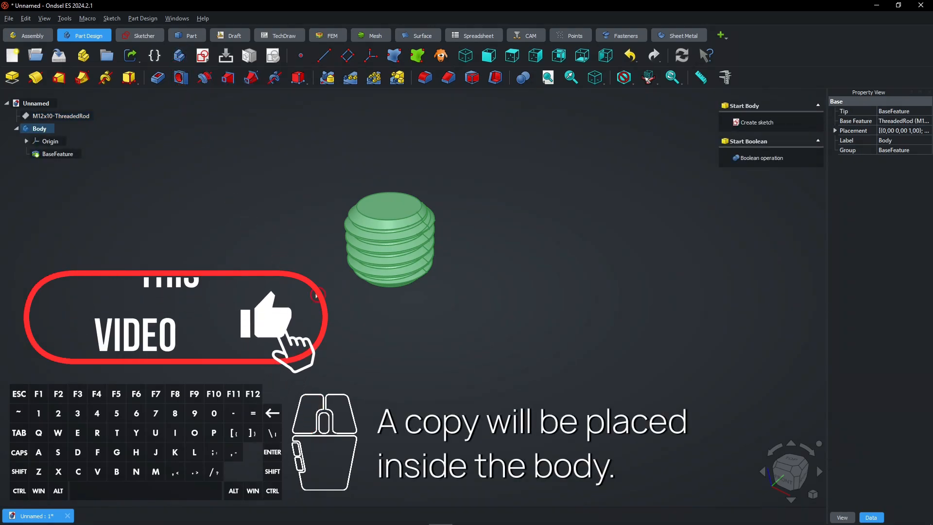
pyautogui.moveTo(413, 319); pyautogui.dragTo(455, 250)
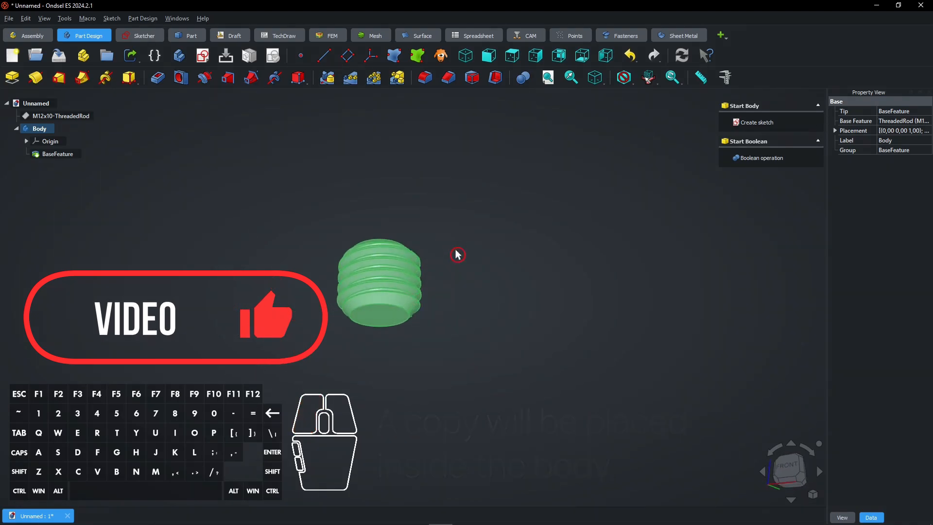
pyautogui.click(374, 325)
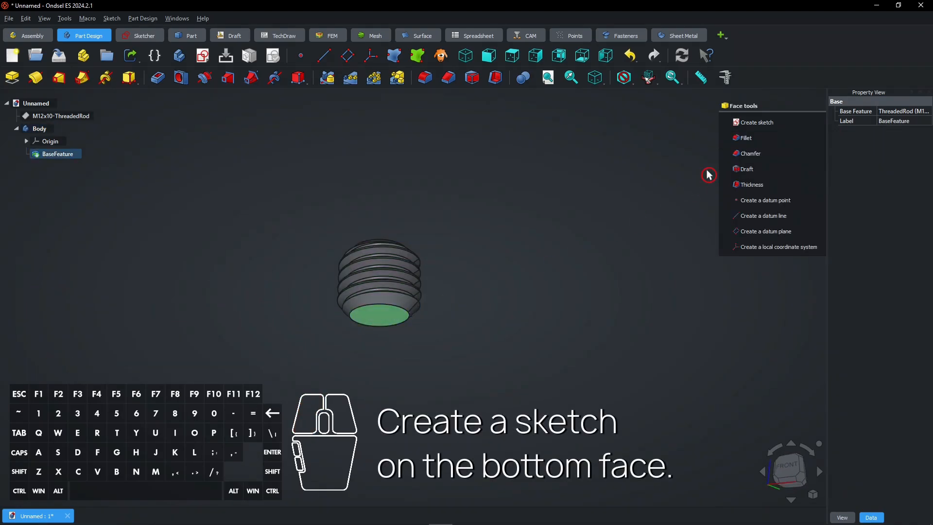
pyautogui.click(747, 131)
# - Draw a six-sided polygon about 15 mm across flats centred on the origin and constrain its upper edge horizontal
pyautogui.moveTo(461, 269); pyautogui.dragTo(519, 198, button='right')
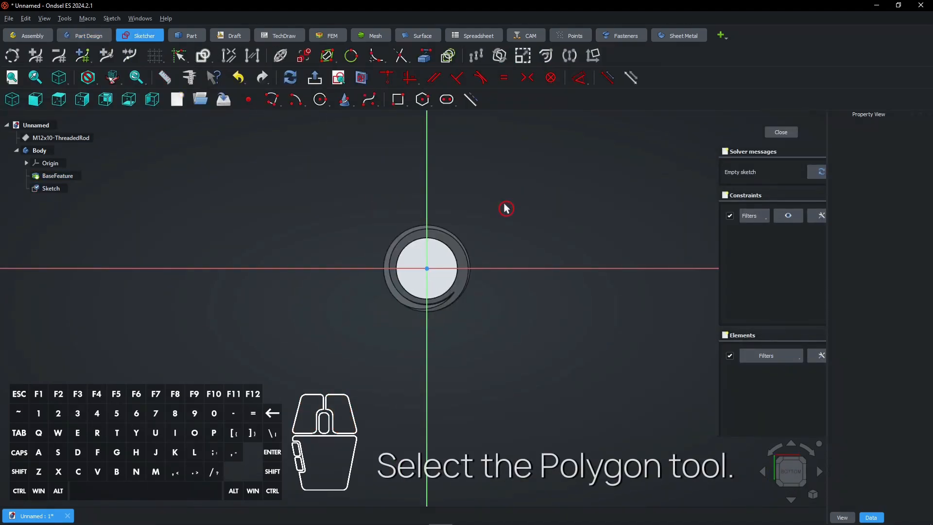
pyautogui.scroll(2, 461, 240)
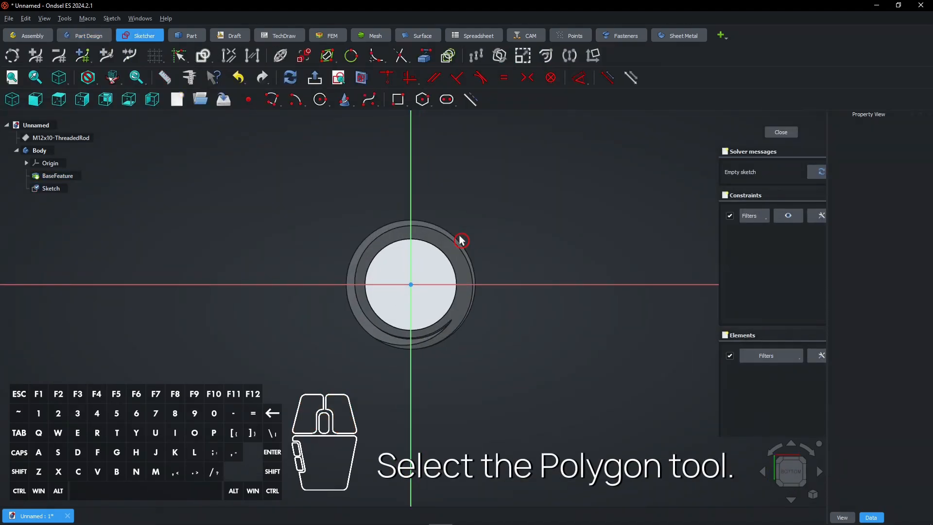
pyautogui.click(423, 100)
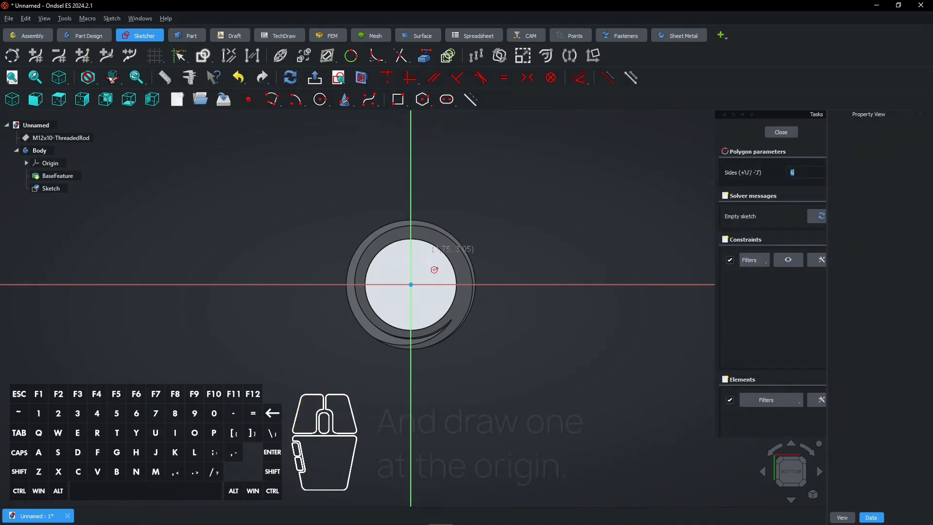
pyautogui.click(410, 284)
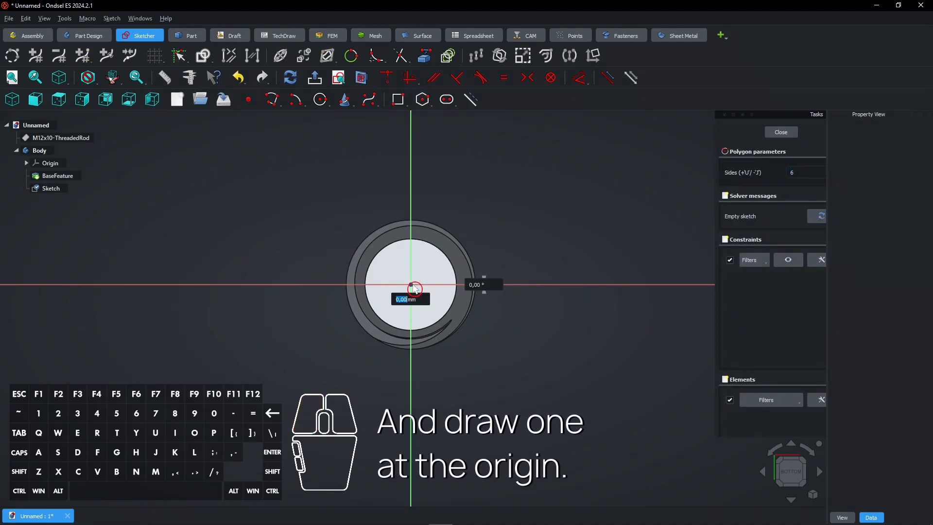
pyautogui.click(460, 201)
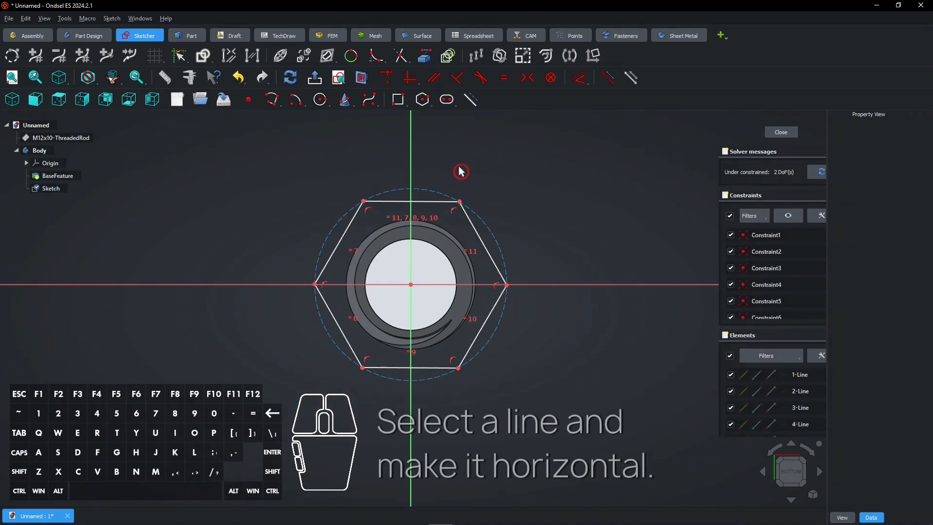
pyautogui.click(429, 202)
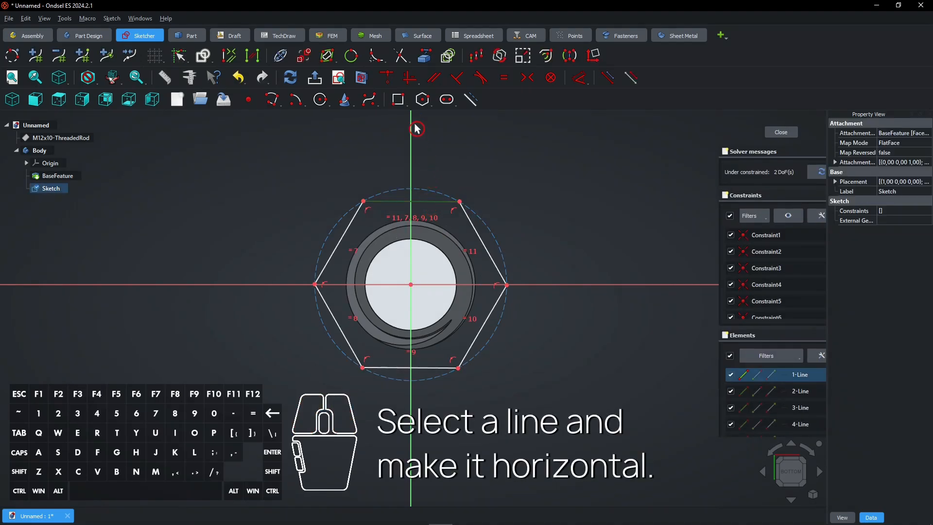
pyautogui.click(410, 79)
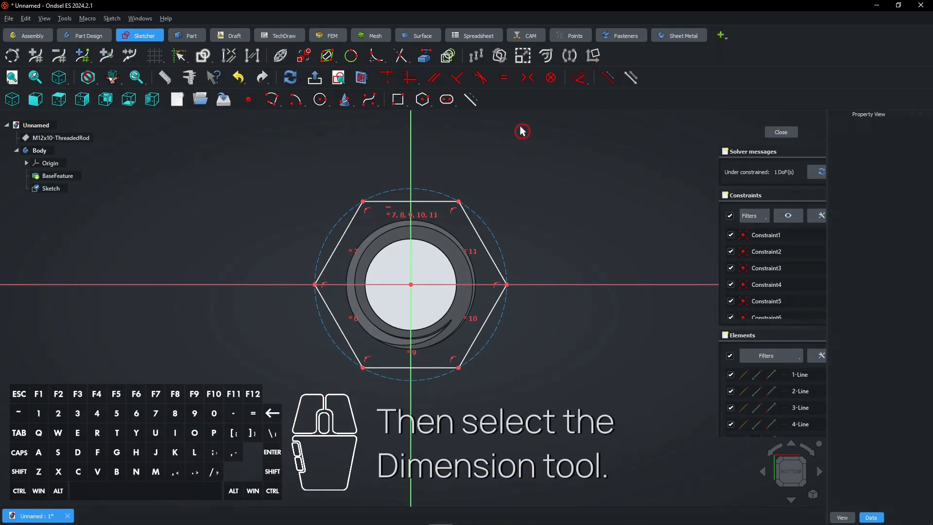
# - Dimension the vertical distance between the hexagon's upper and lower left vertices as 13 mm and close the sketch
pyautogui.click(576, 84)
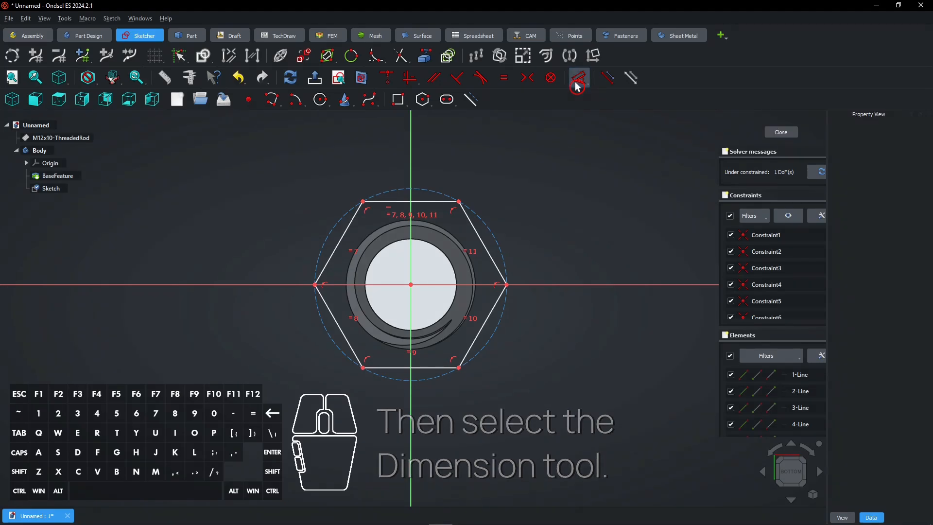
pyautogui.click(363, 201)
pyautogui.click(411, 284)
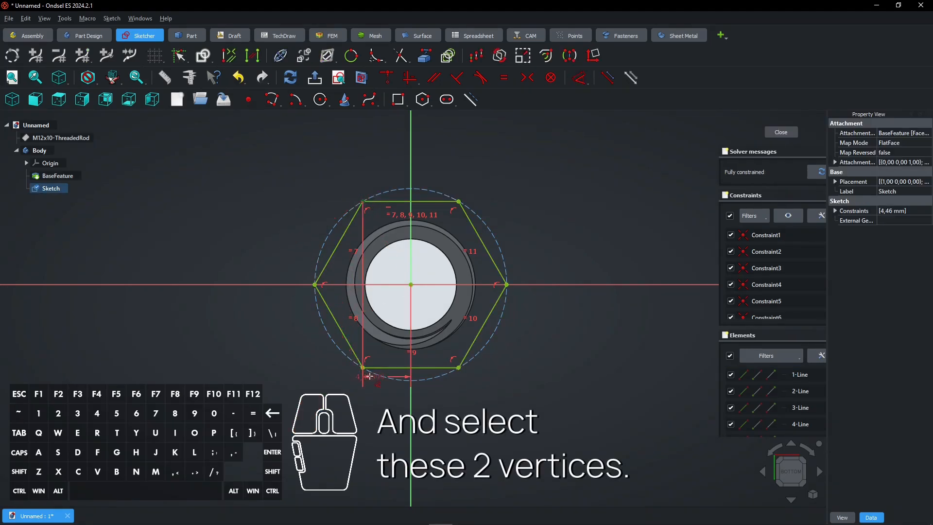
pyautogui.click(363, 367)
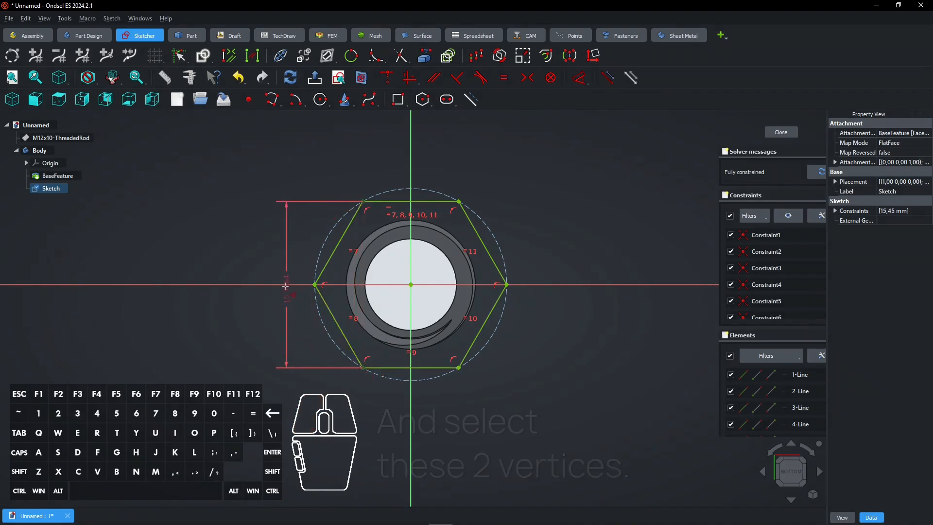
pyautogui.click(281, 259)
pyautogui.write('13mm')
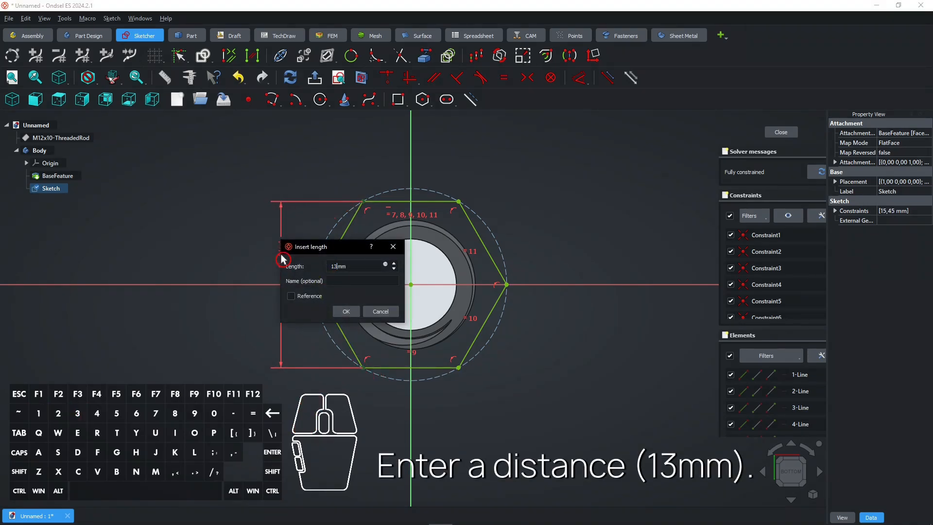
pyautogui.press('Return')
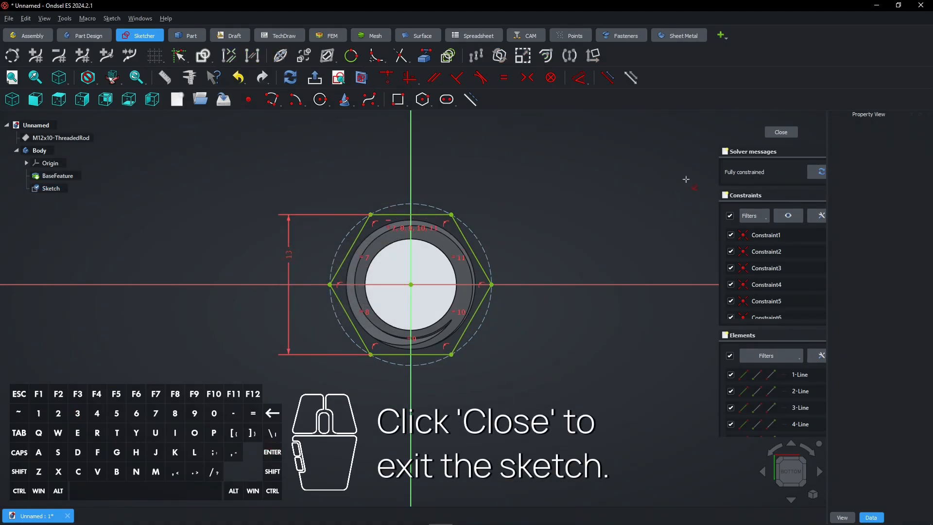
pyautogui.click(776, 137)
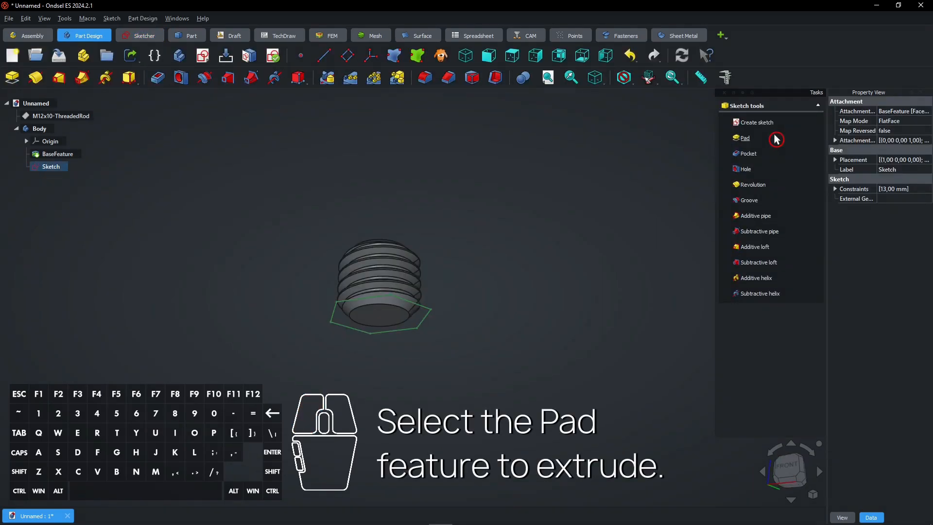
# - Pad the hexagon sketch using the Two dimensions type, with a length of 3 mm and a 2nd length of 2 mm
pyautogui.click(747, 140)
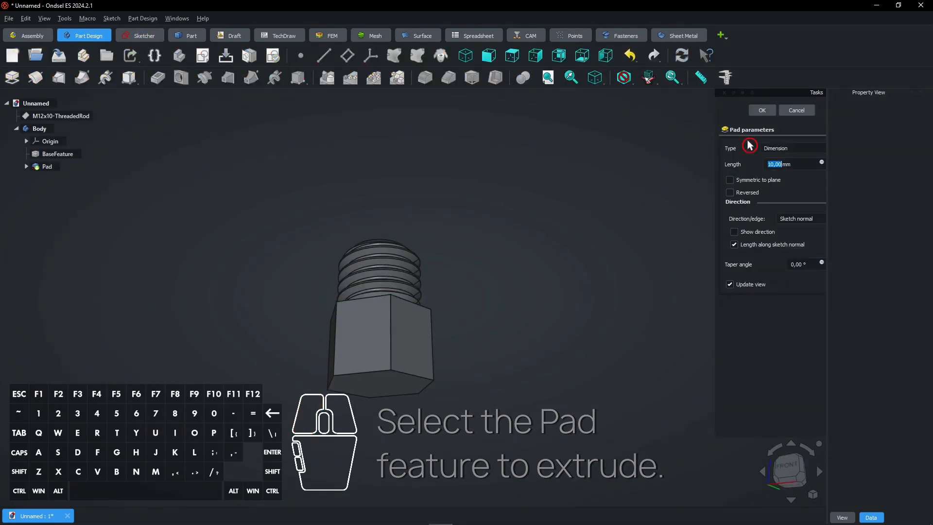
pyautogui.click(784, 152)
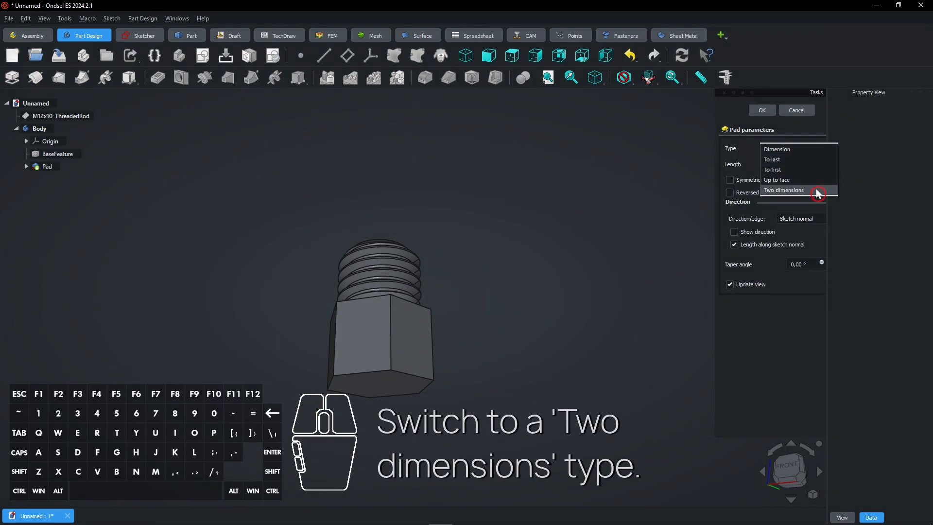
pyautogui.click(818, 193)
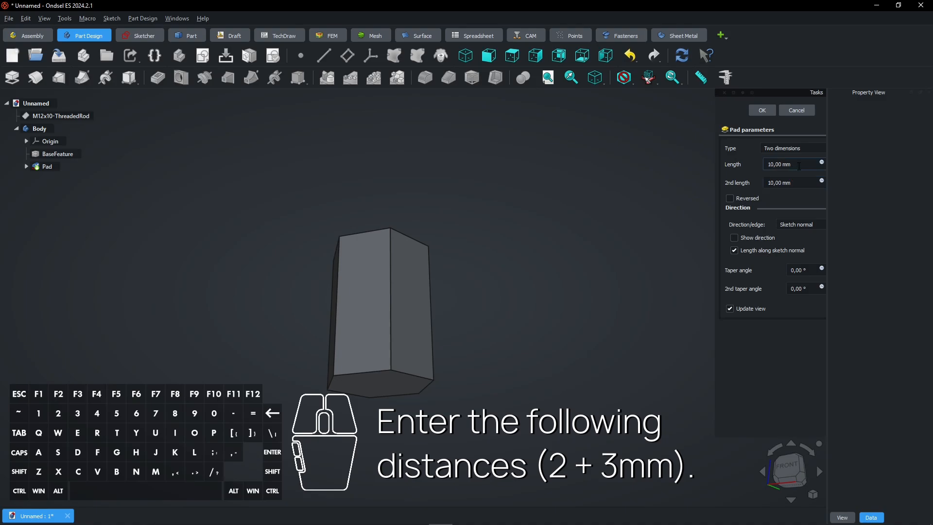
pyautogui.write('3')
pyautogui.press('Tab')
pyautogui.write('2')
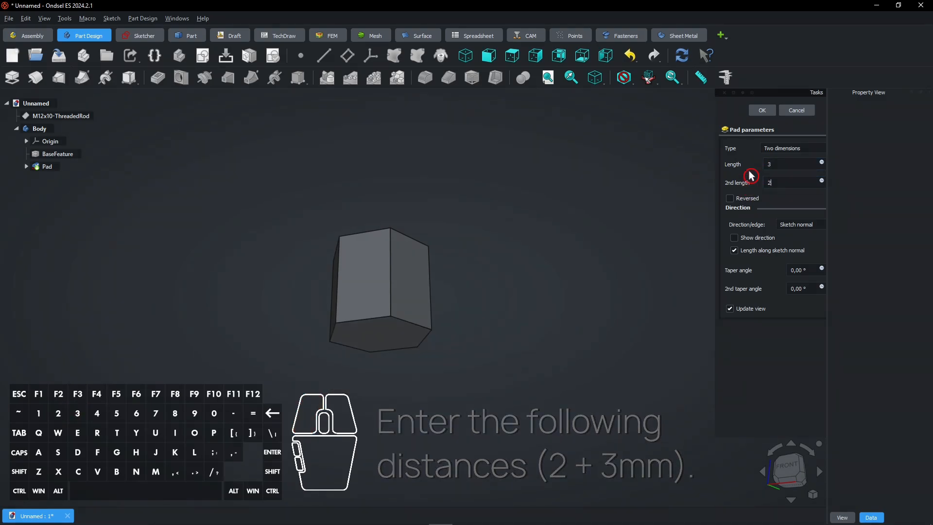
pyautogui.moveTo(554, 228); pyautogui.dragTo(531, 281)
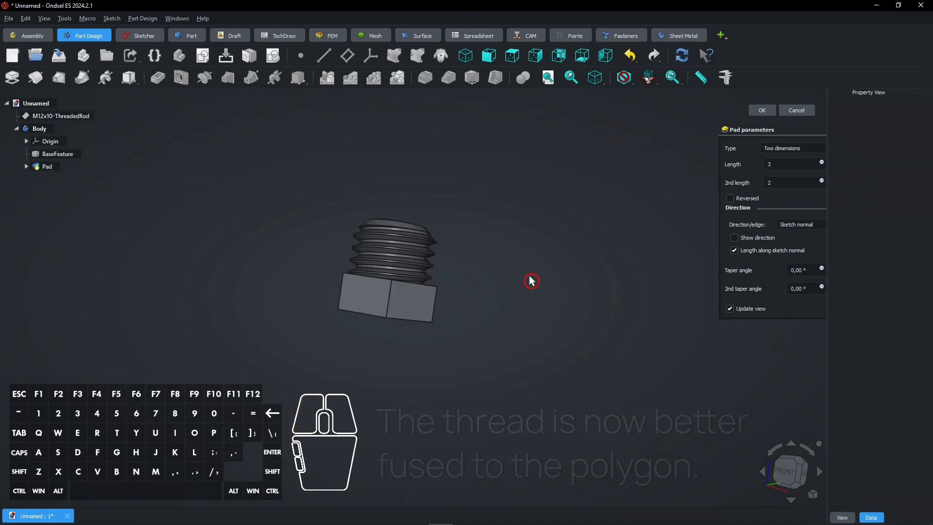
pyautogui.click(760, 112)
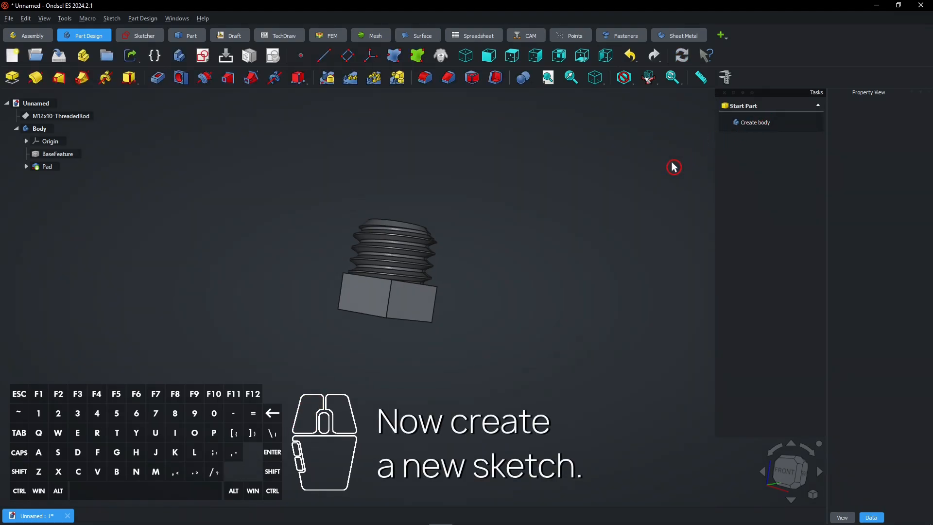
# - Sketch a circle with a 4 mm radius centred on the origin on the XY-plane and close the sketch
pyautogui.click(203, 57)
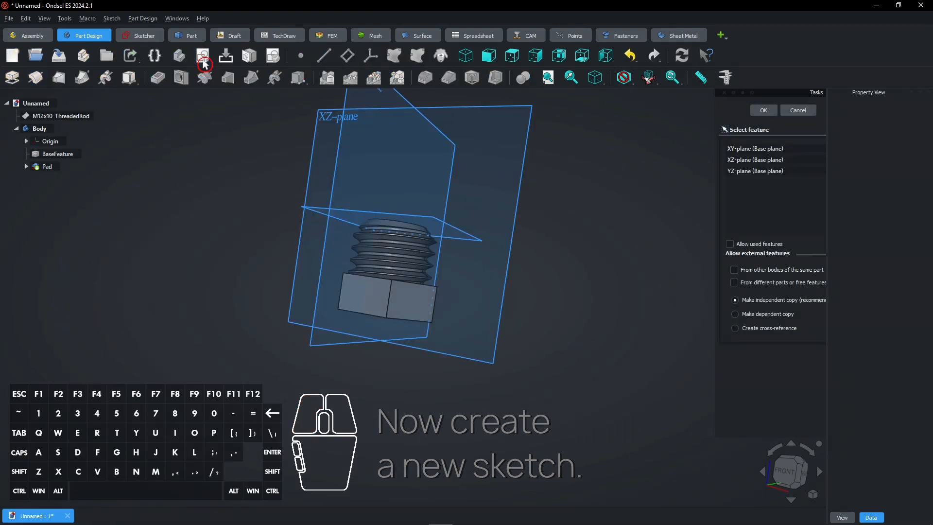
pyautogui.moveTo(395, 173); pyautogui.dragTo(389, 198)
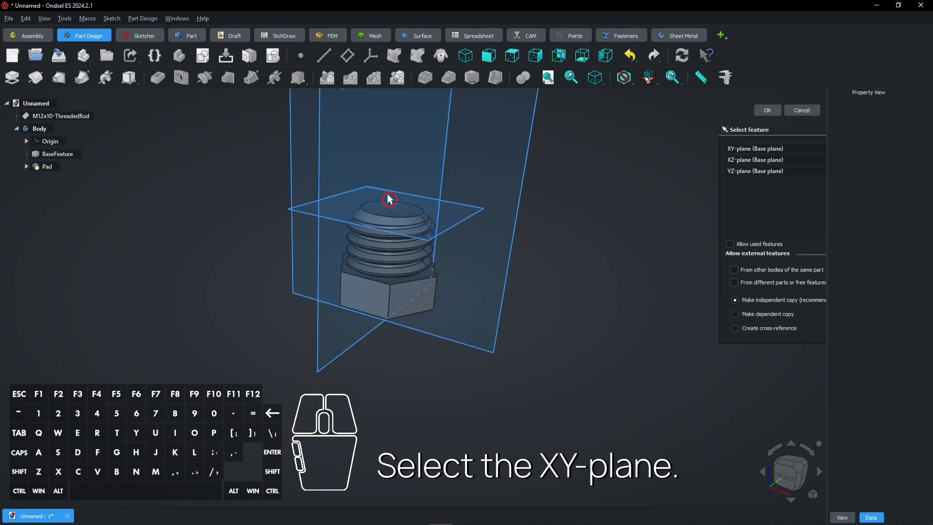
pyautogui.click(474, 205)
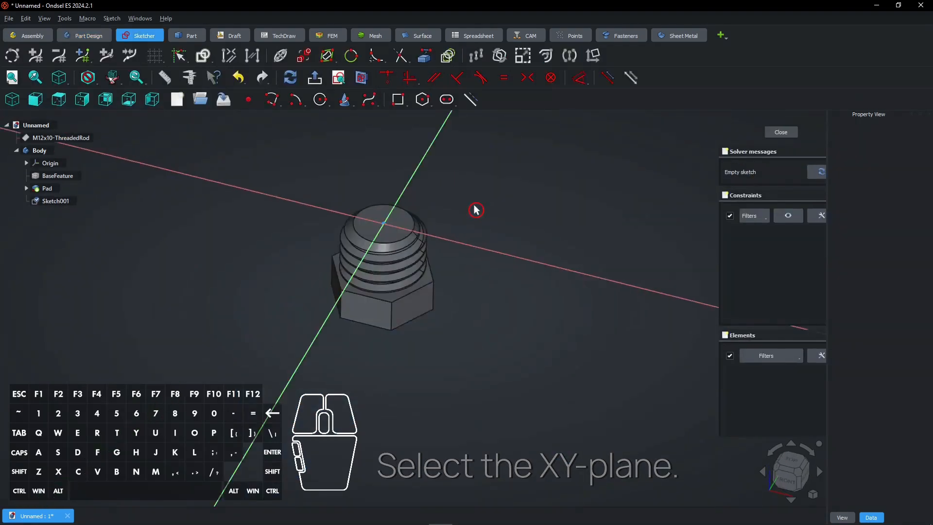
pyautogui.click(321, 100)
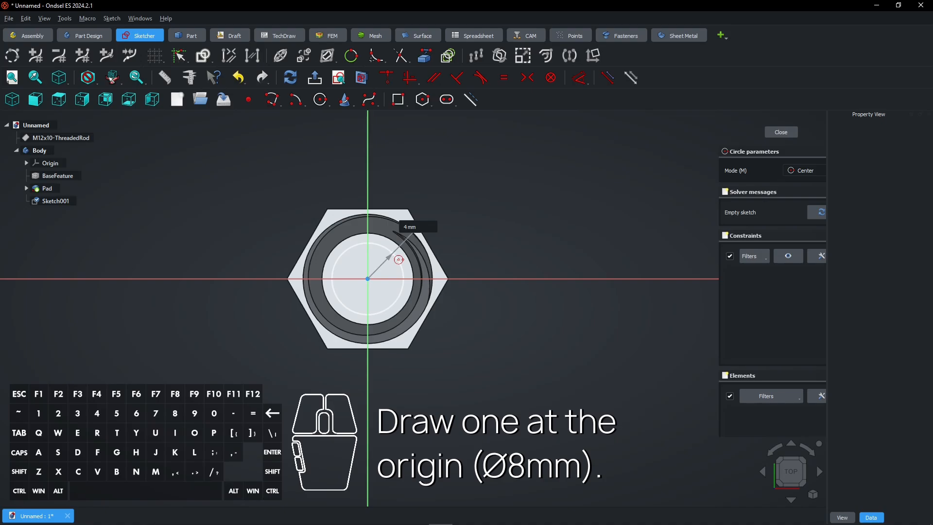
pyautogui.click(399, 260)
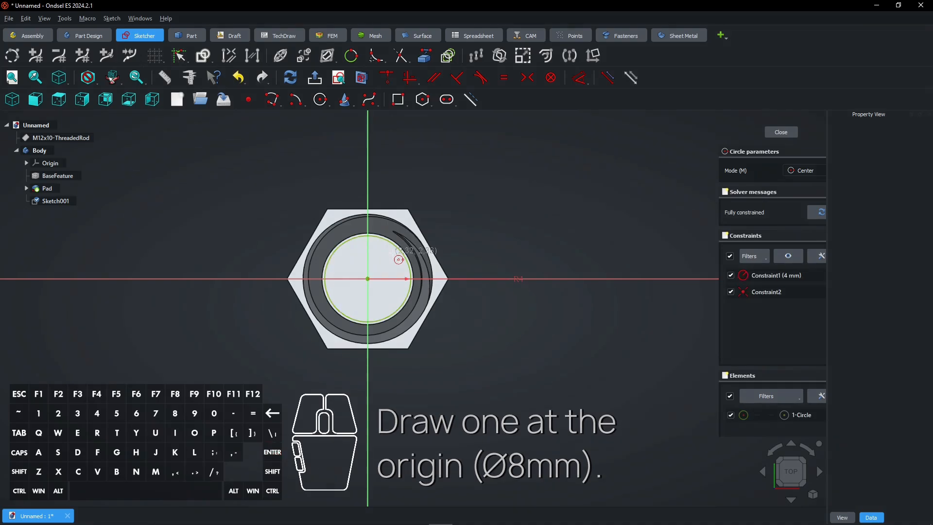
pyautogui.click(781, 133)
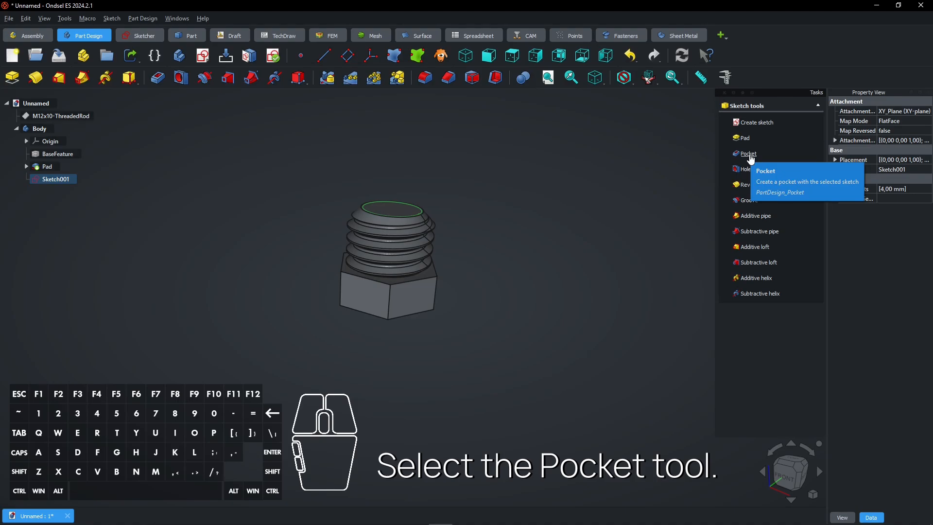
# - Cut the circle sketch through the threaded body and hex head as a Pocket of type Through all
pyautogui.click(749, 153)
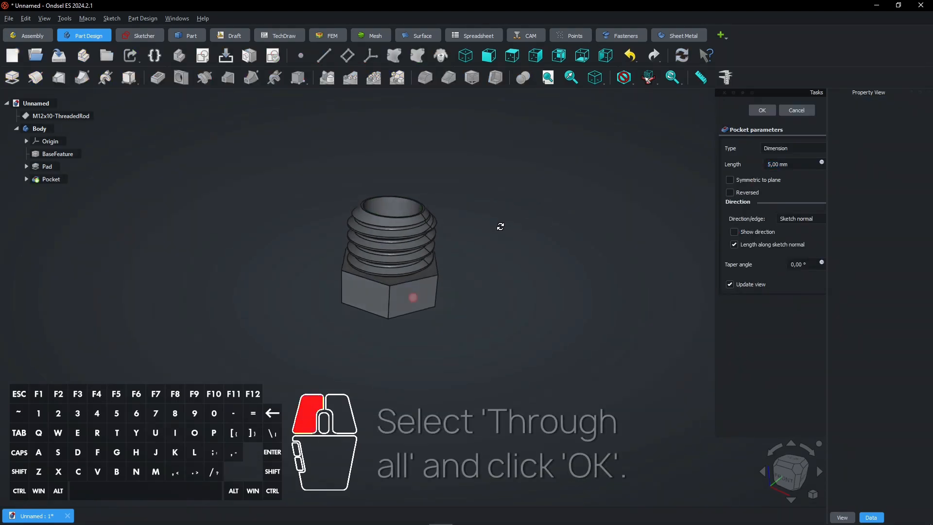
pyautogui.click(782, 148)
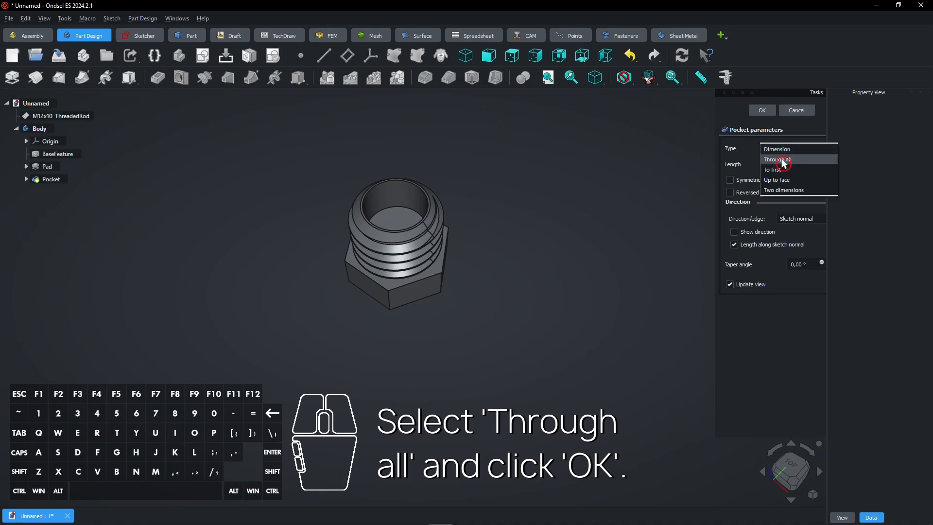
pyautogui.click(783, 160)
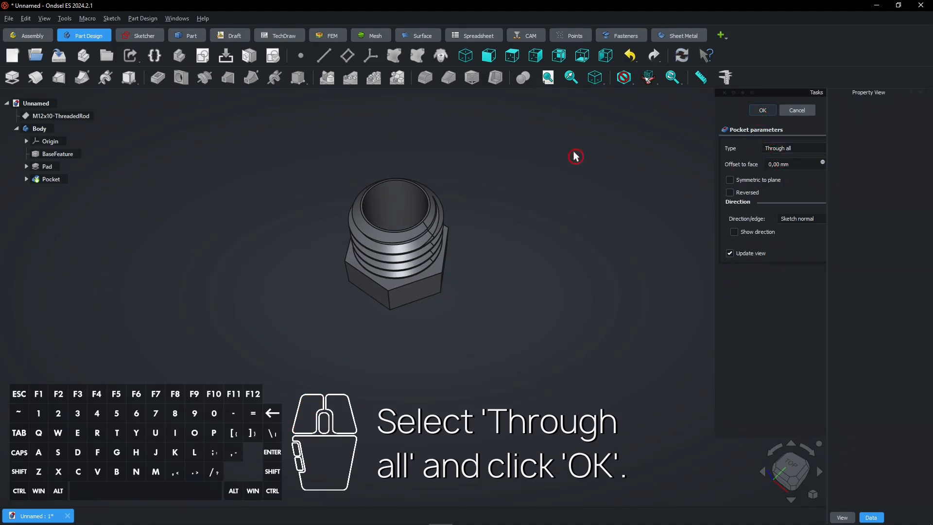
pyautogui.moveTo(414, 291); pyautogui.dragTo(387, 256)
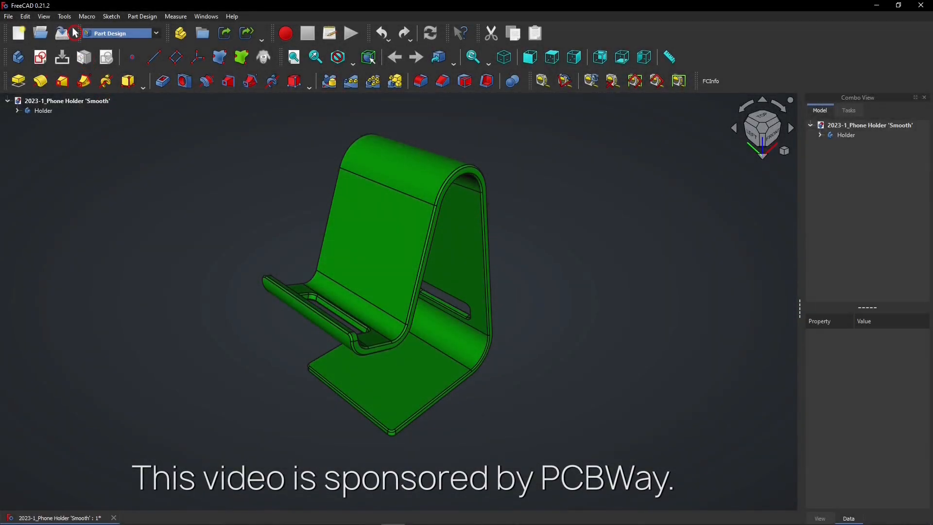
# - In FreeCAD, open the Addon Manager and run the PCBWay macro on the phone holder model
pyautogui.click(65, 16)
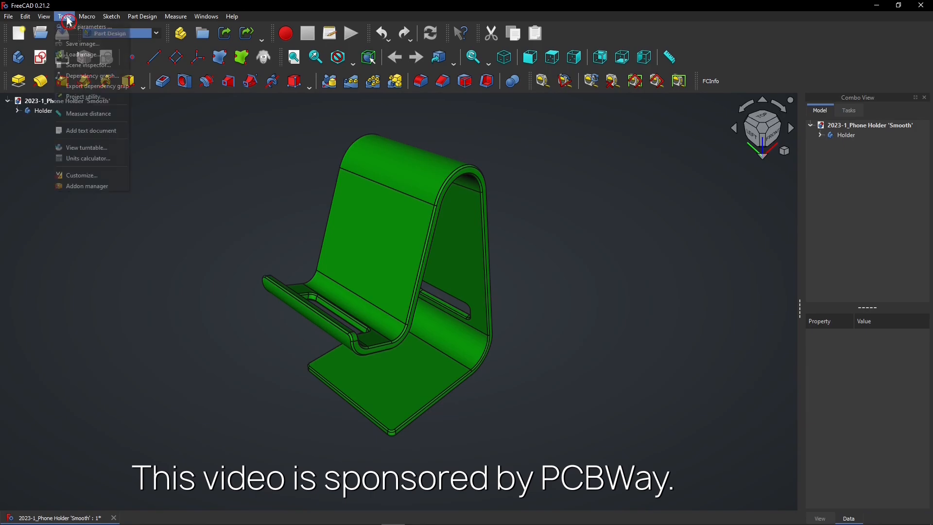
pyautogui.click(112, 190)
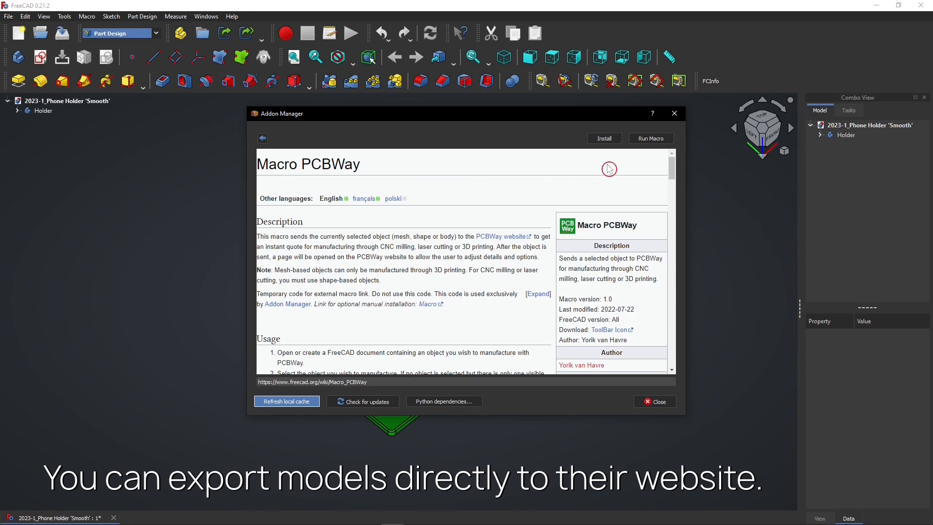
pyautogui.click(650, 138)
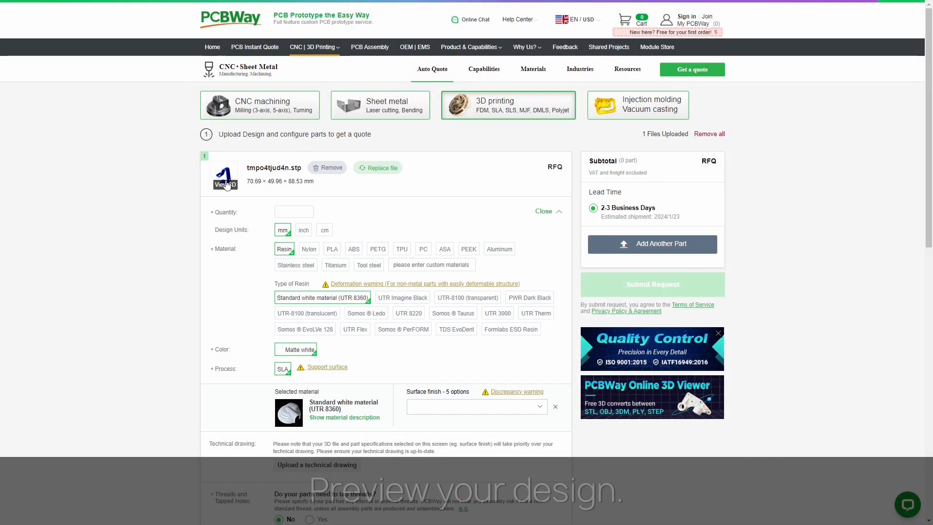
# - On the PCBWay quote page, preview the uploaded part in 3D and choose 3D printing as its manufacturing method
pyautogui.click(226, 184)
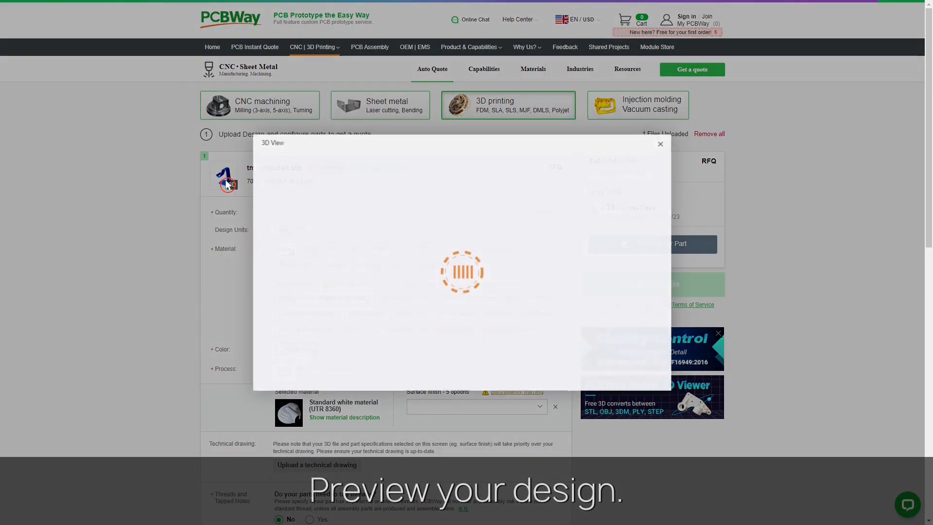
pyautogui.moveTo(475, 266); pyautogui.dragTo(427, 297)
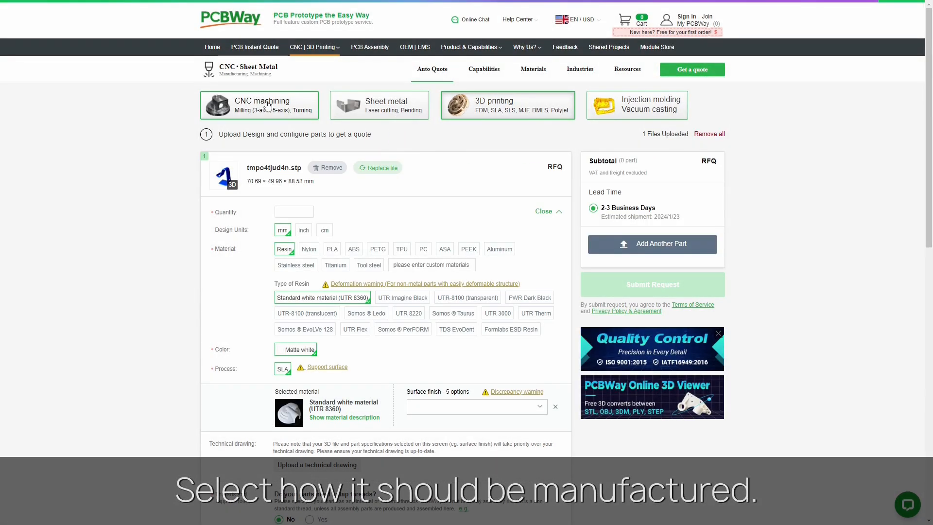
pyautogui.click(342, 107)
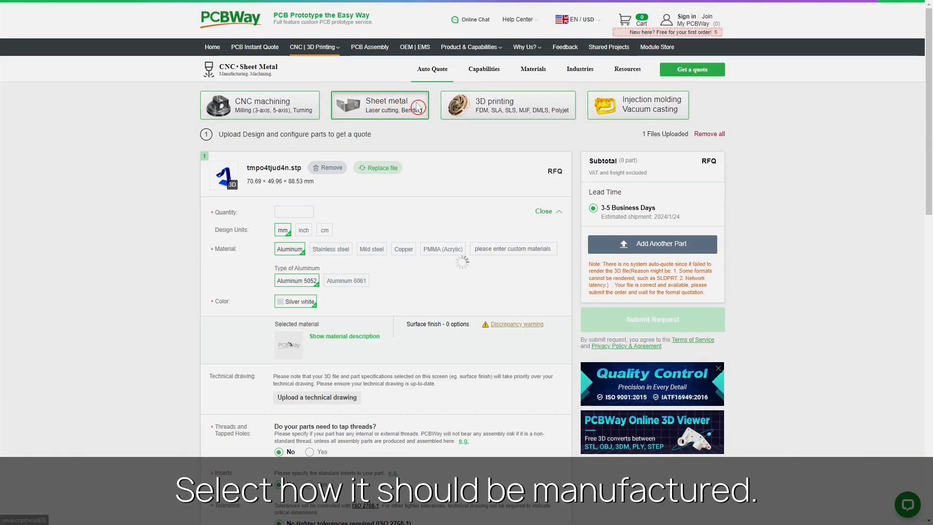
pyautogui.click(510, 107)
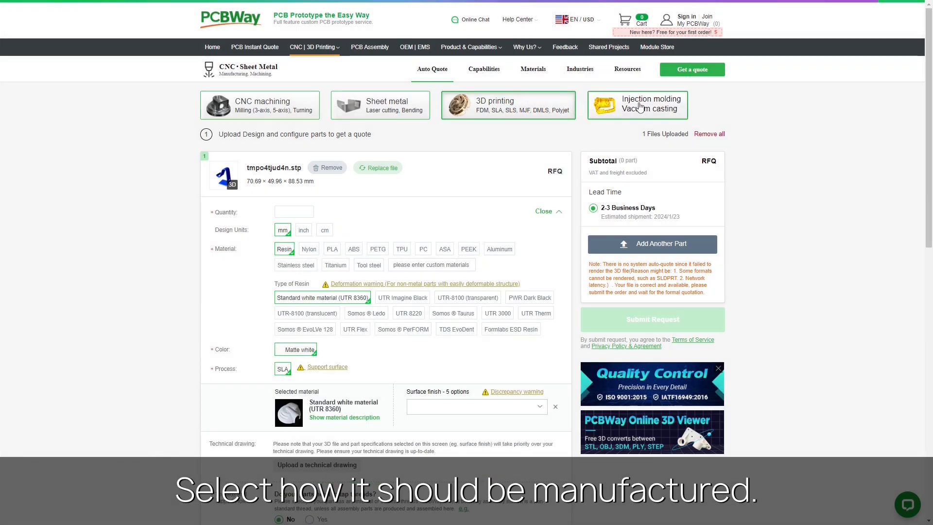
pyautogui.click(647, 108)
pyautogui.click(510, 107)
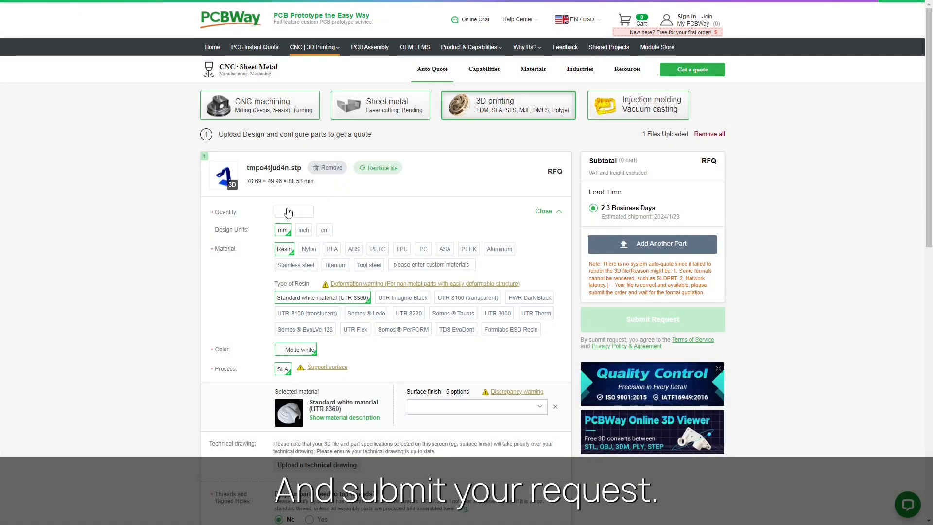
pyautogui.click(294, 212)
pyautogui.click(346, 251)
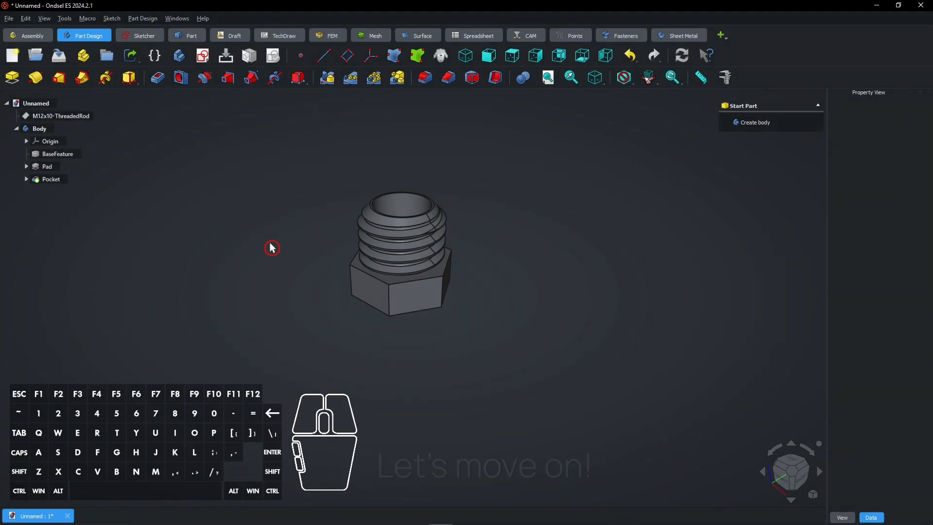
# - Back in Ondsel ES, start a new sketch on the XZ-plane of the threaded body
pyautogui.click(203, 57)
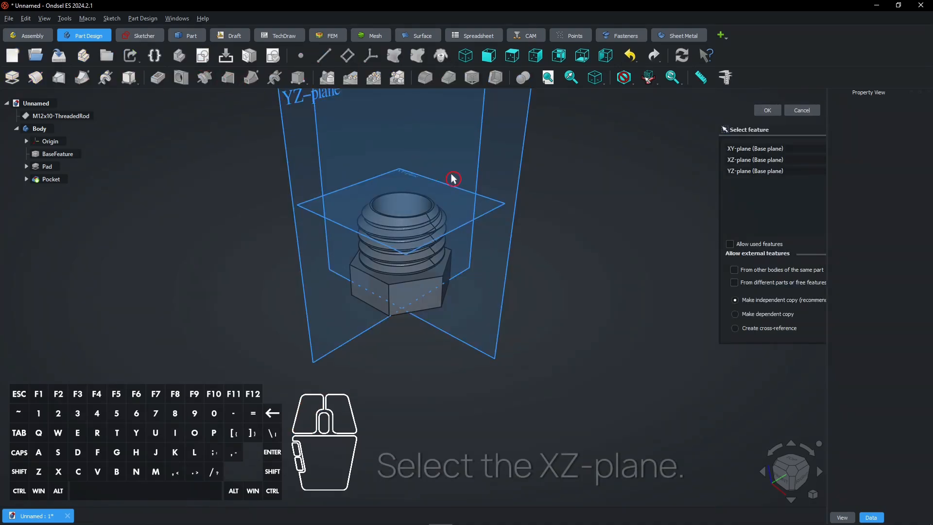
pyautogui.click(515, 228)
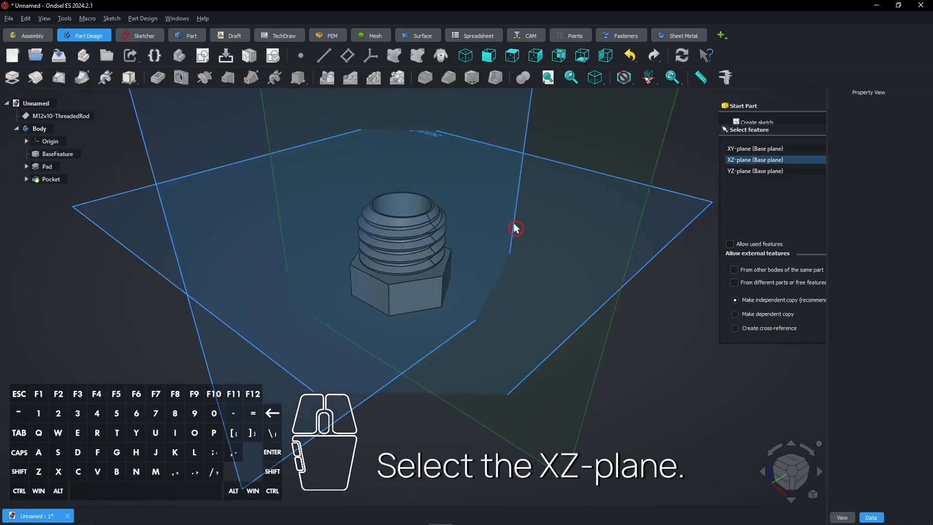
pyautogui.moveTo(340, 370); pyautogui.dragTo(332, 248, button='right')
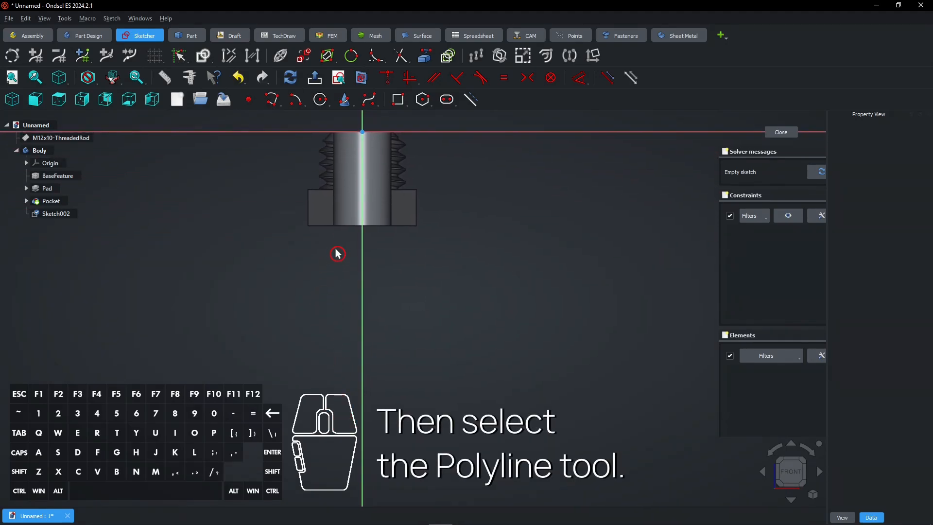
# - Draw a polyline below the hex head with four slanted teeth, horizontal steps and a vertical inner line, about 25 mm tall
pyautogui.click(275, 102)
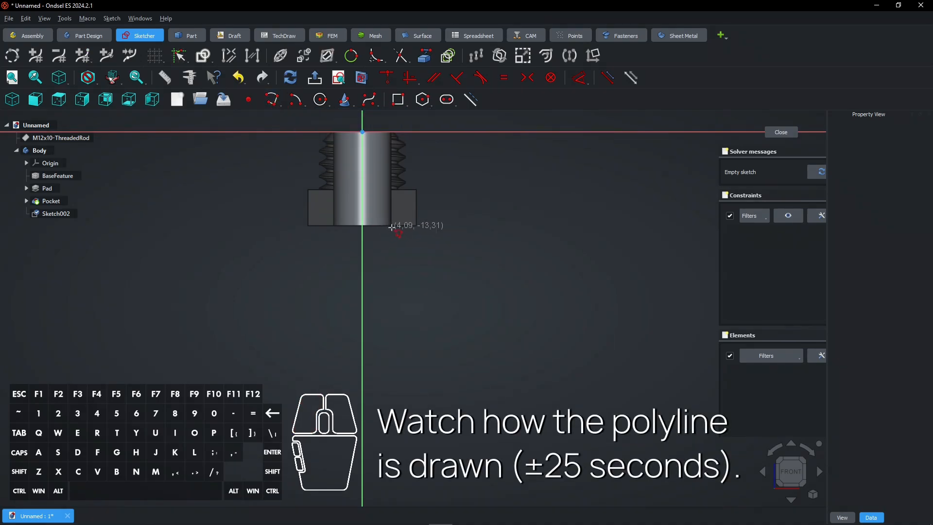
pyautogui.scroll(2, 391, 228)
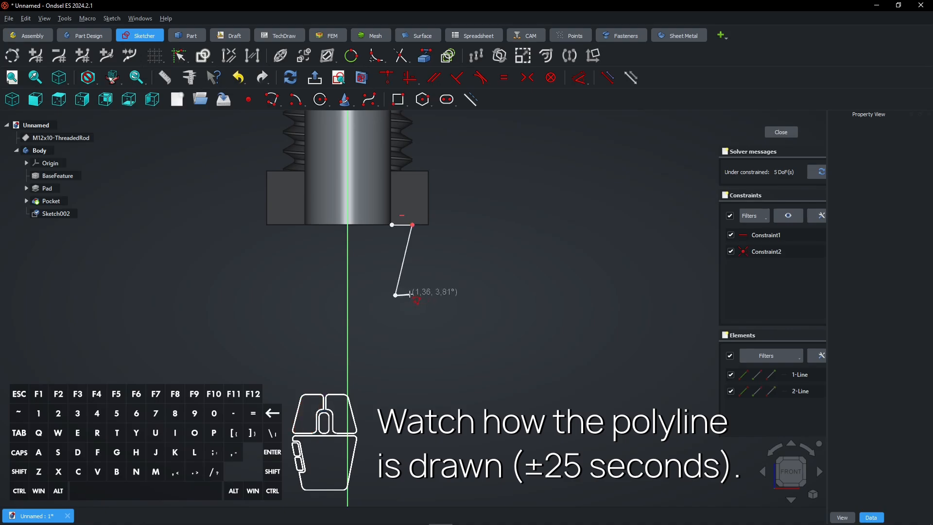
pyautogui.click(411, 295)
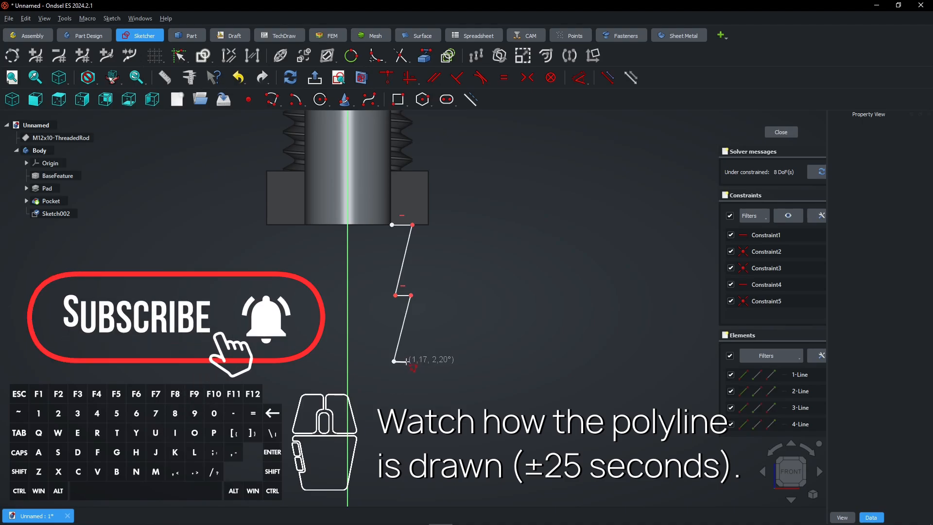
pyautogui.click(406, 361)
pyautogui.moveTo(407, 360); pyautogui.dragTo(401, 277, button='right')
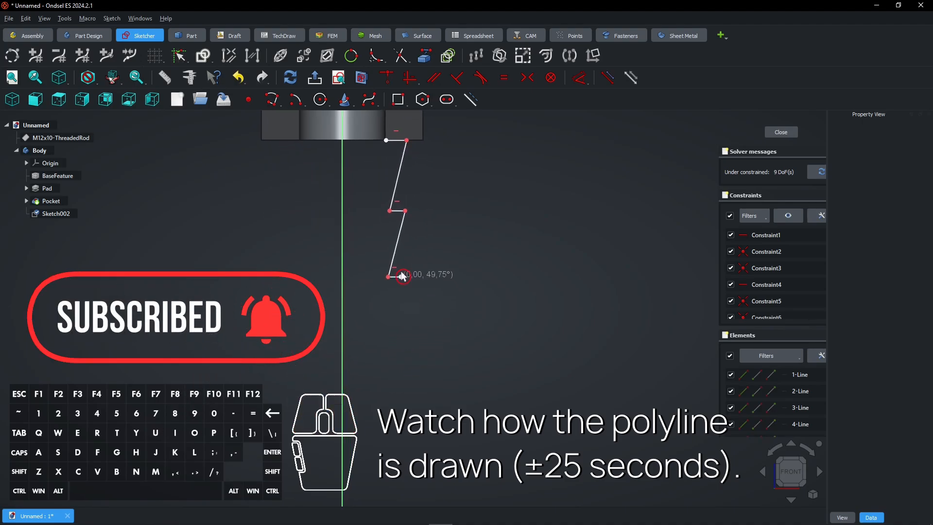
pyautogui.click(384, 346)
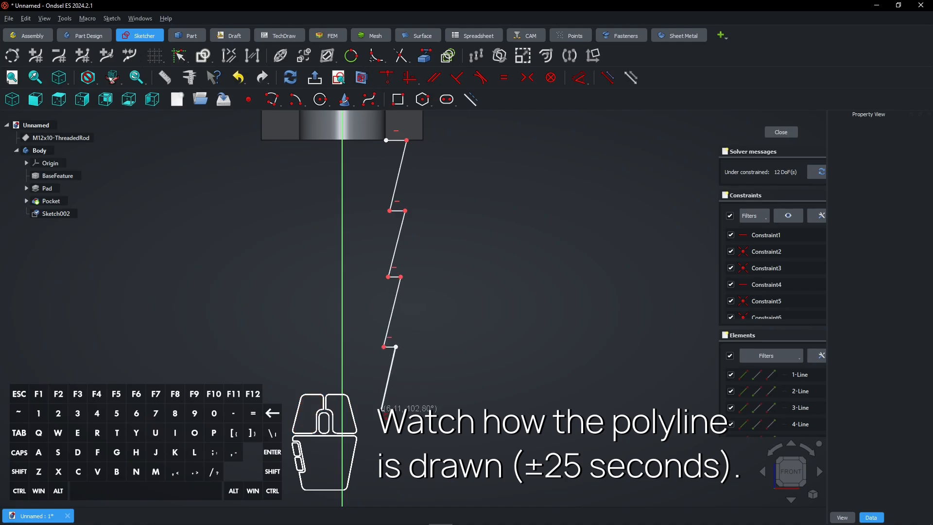
pyautogui.click(369, 411)
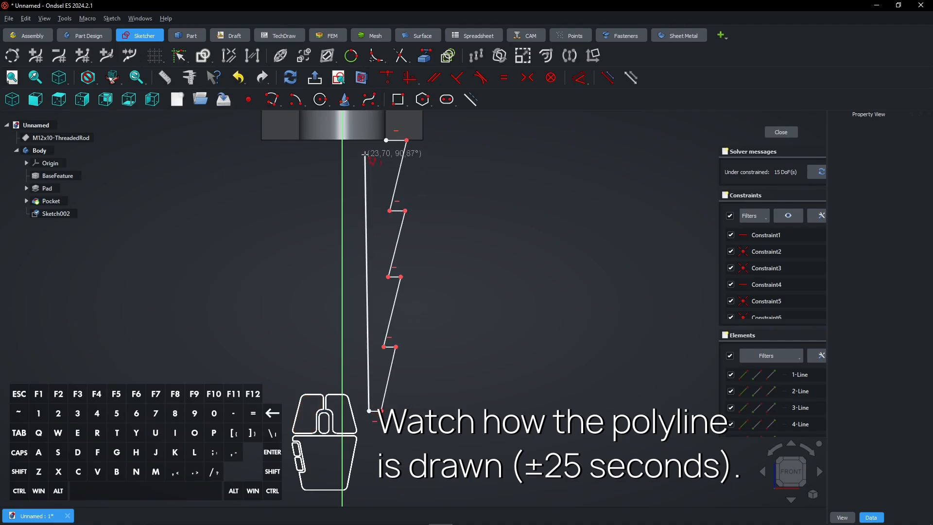
pyautogui.click(370, 140)
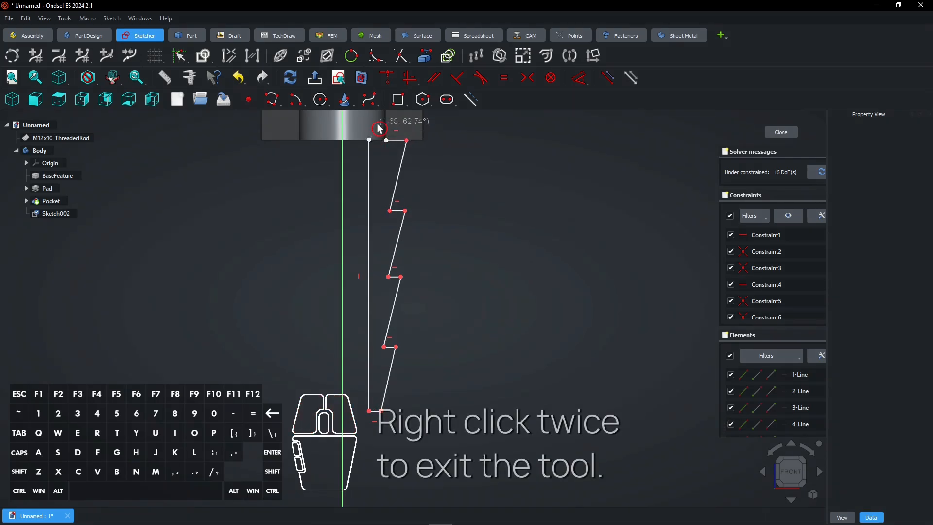
# - Make the polyline's two open upper end vertices coincident and move the vertical line towards the axis, clear of the teeth
pyautogui.moveTo(344, 142); pyautogui.dragTo(411, 175)
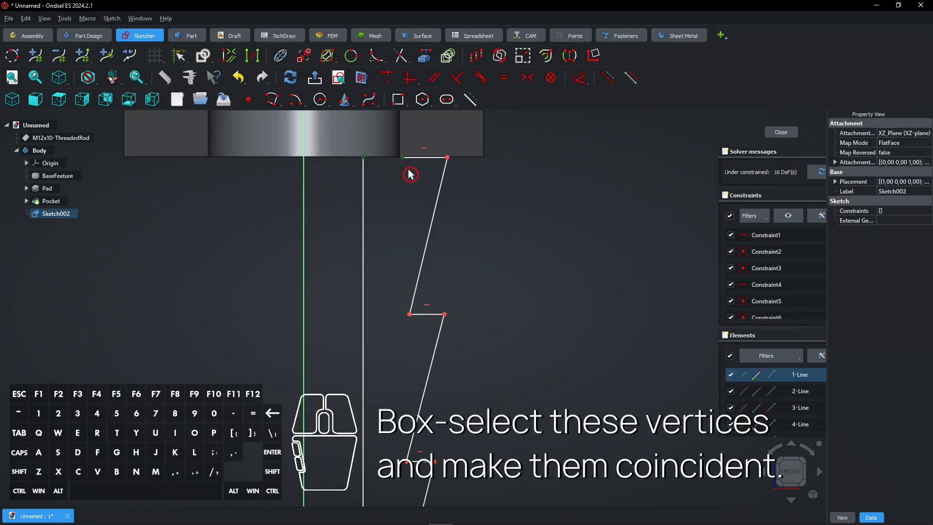
pyautogui.click(389, 84)
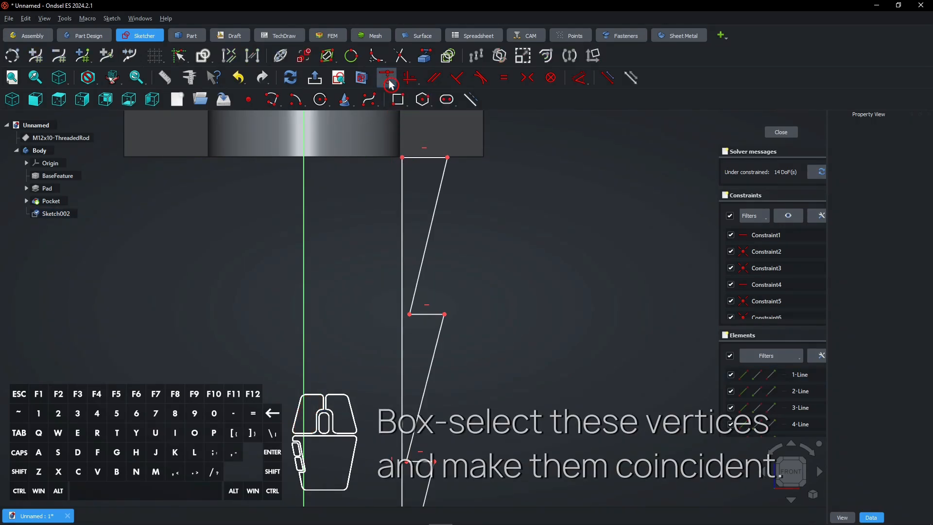
pyautogui.scroll(-3, 389, 189)
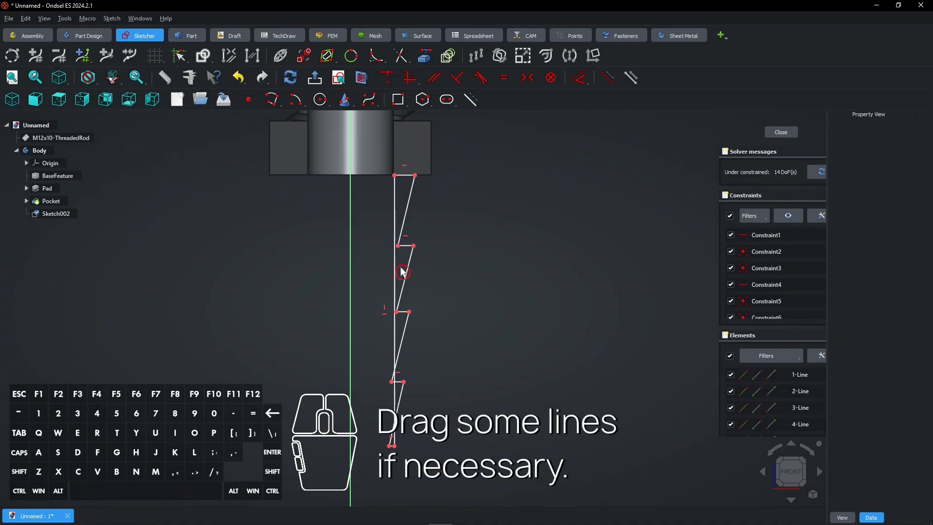
pyautogui.moveTo(382, 273); pyautogui.dragTo(380, 270)
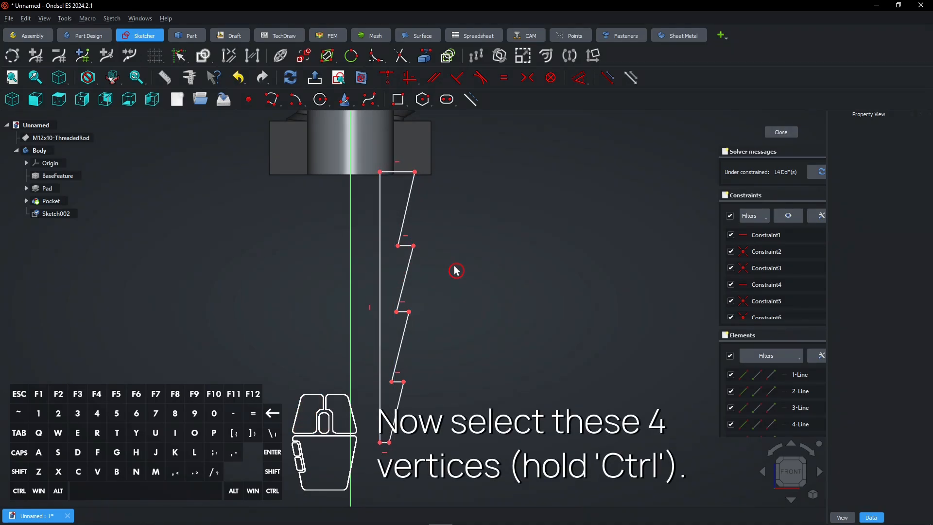
# - Align the four outer tooth vertices with a vertical constraint
pyautogui.keyDown('ctrl'); pyautogui.click(414, 245); pyautogui.keyUp('ctrl')
pyautogui.keyDown('ctrl'); pyautogui.click(409, 311); pyautogui.keyUp('ctrl')
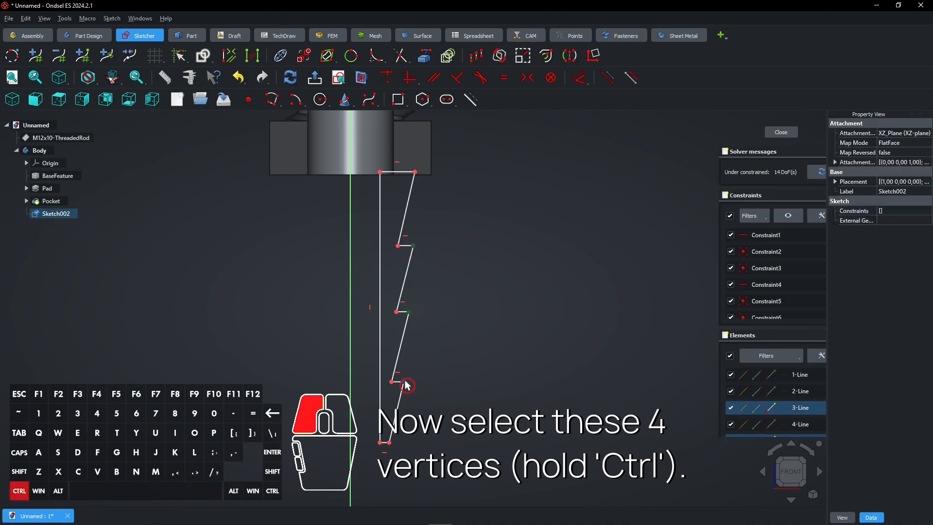
pyautogui.keyDown('ctrl'); pyautogui.click(415, 172); pyautogui.keyUp('ctrl')
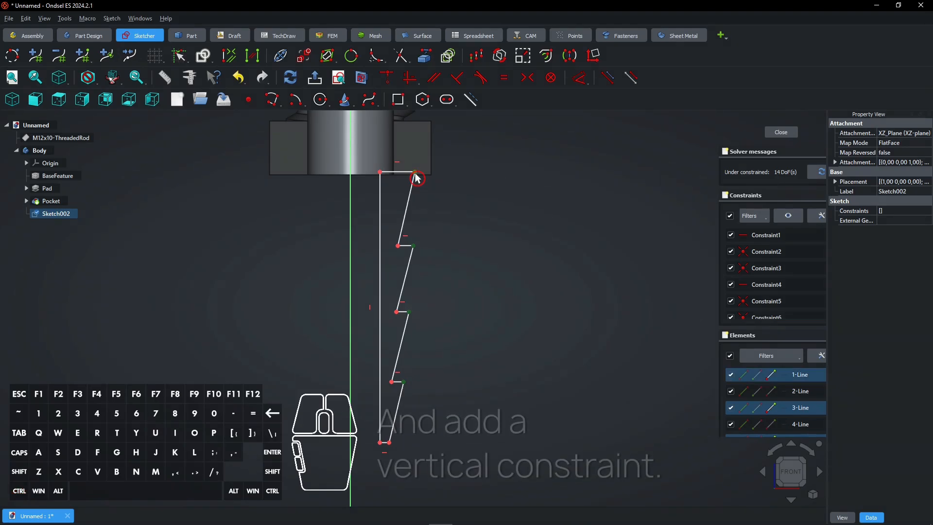
pyautogui.click(410, 79)
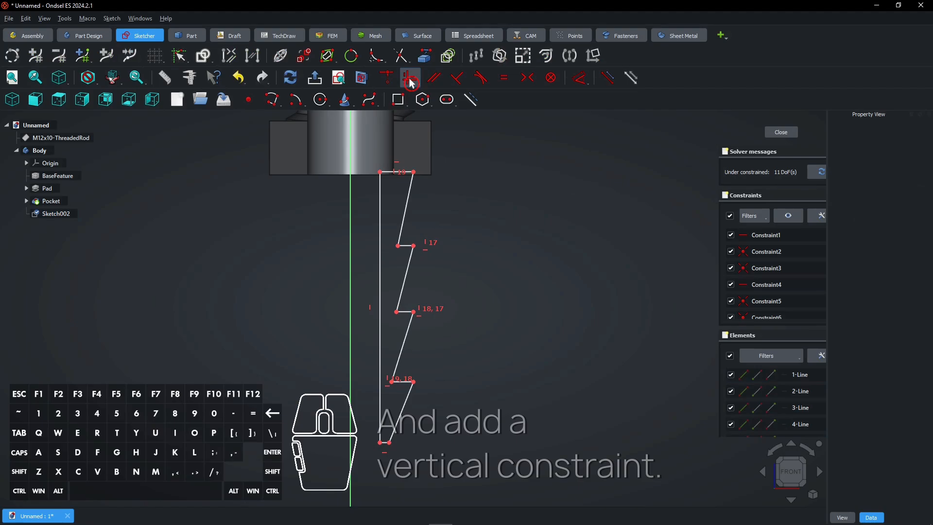
# - Constrain the four slanted tooth lines to equal length
pyautogui.keyDown('ctrl'); pyautogui.click(410, 199); pyautogui.keyUp('ctrl')
pyautogui.keyDown('ctrl'); pyautogui.click(419, 290); pyautogui.keyUp('ctrl')
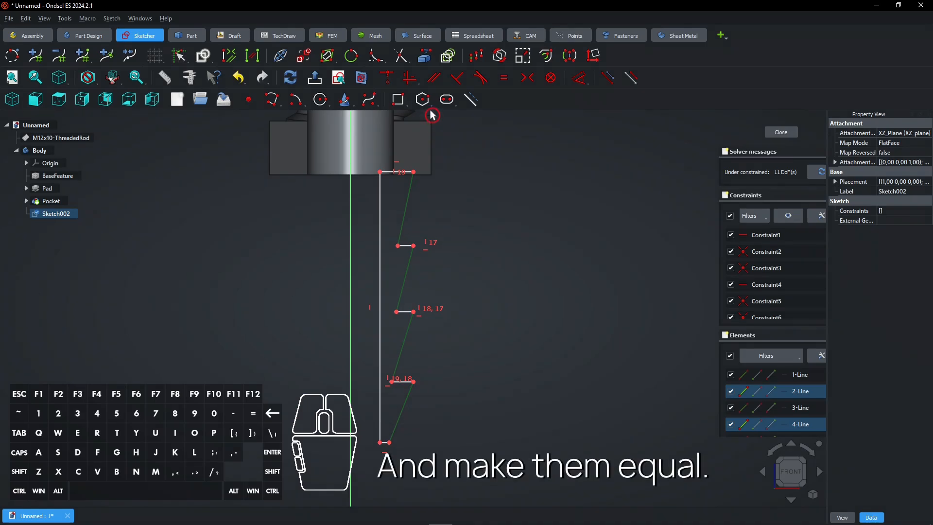
pyautogui.click(504, 80)
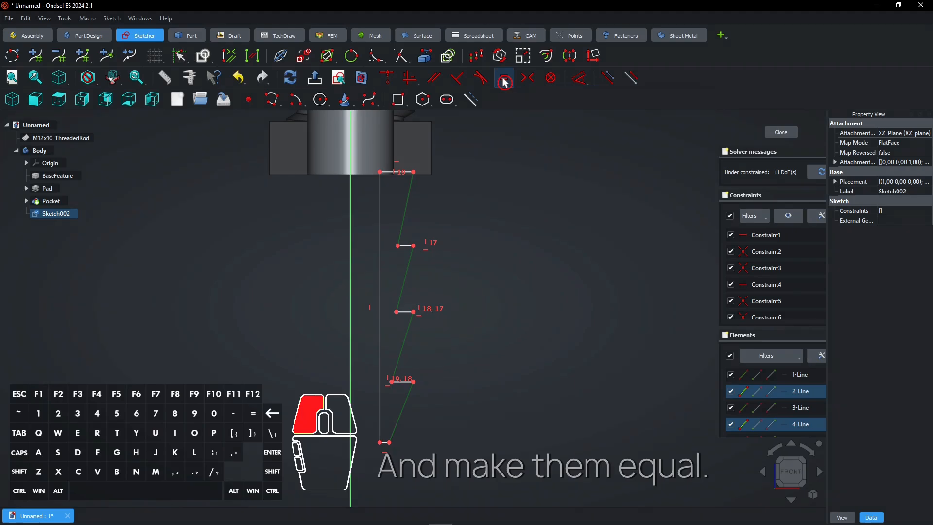
# - Constrain the three short horizontal step lines between the teeth to equal length
pyautogui.click(409, 241)
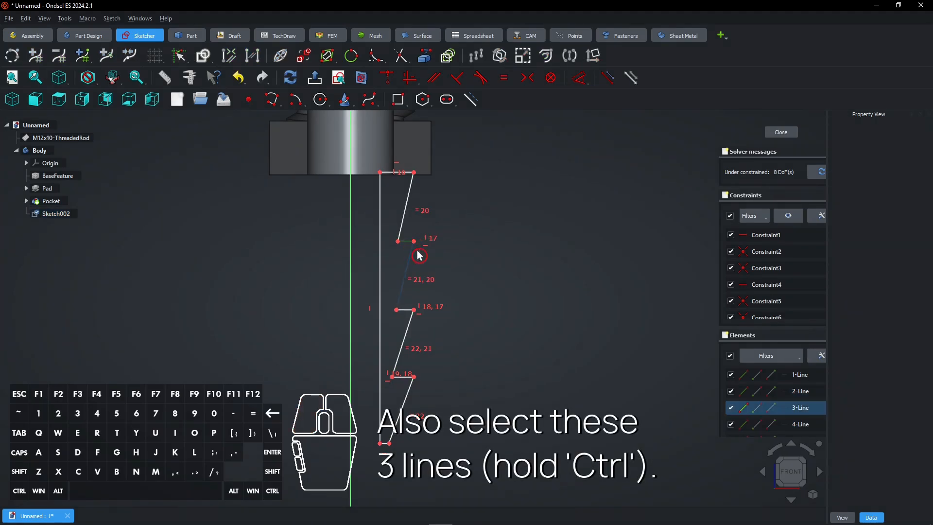
pyautogui.keyDown('ctrl'); pyautogui.click(406, 309); pyautogui.keyUp('ctrl')
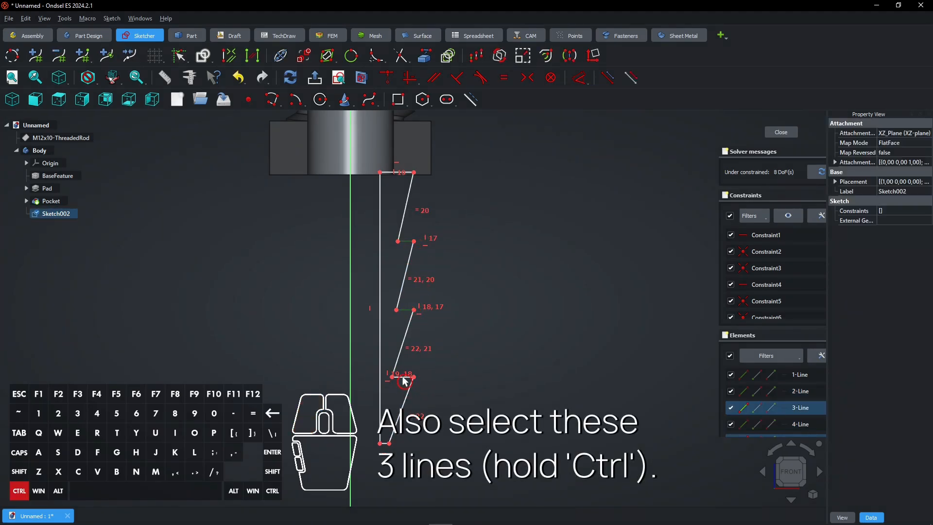
pyautogui.scroll(3, 401, 384)
pyautogui.scroll(-4, 443, 323)
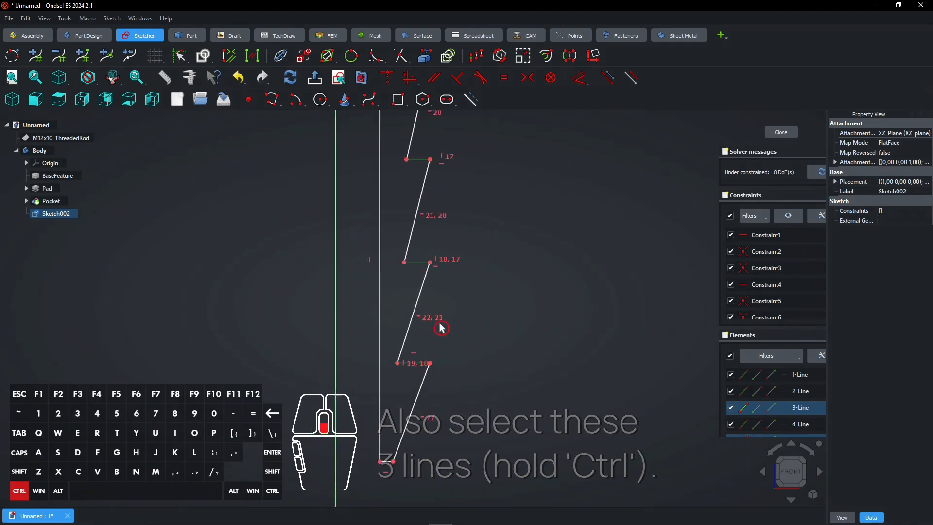
pyautogui.click(505, 81)
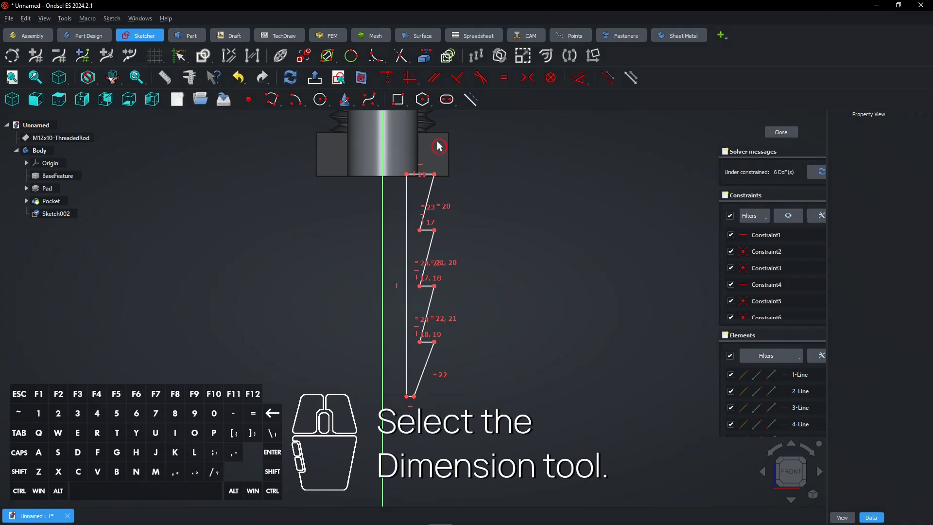
# - Dimension the horizontal line at the top of the barbed profile to 1 mm
pyautogui.click(576, 85)
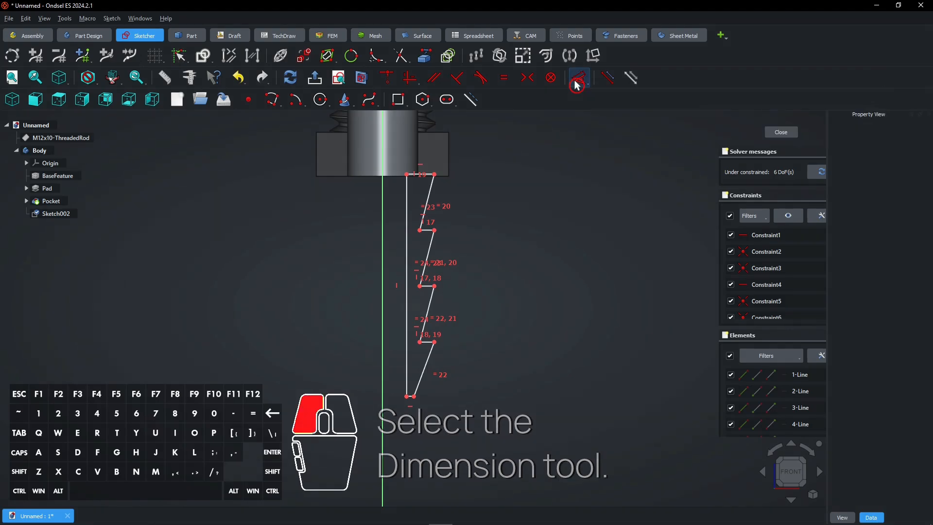
pyautogui.scroll(1, 398, 158)
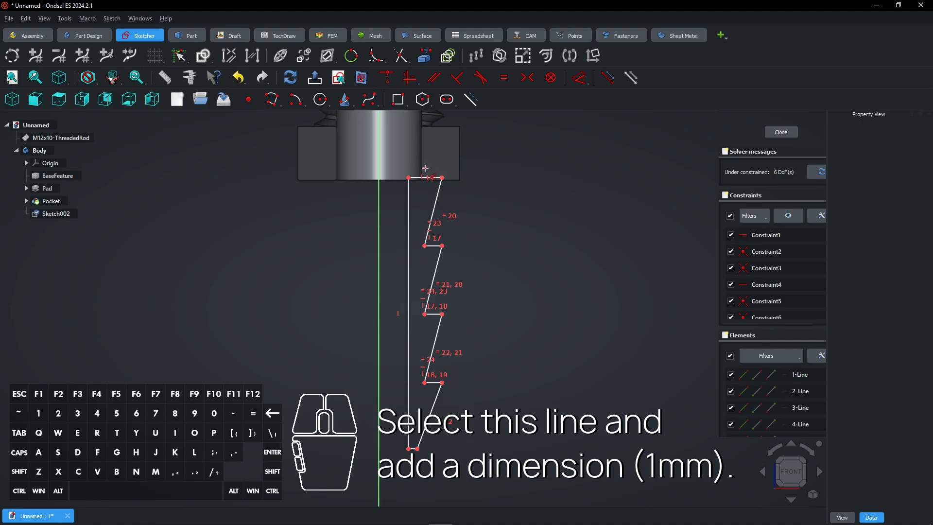
pyautogui.scroll(1, 417, 170)
pyautogui.click(414, 180)
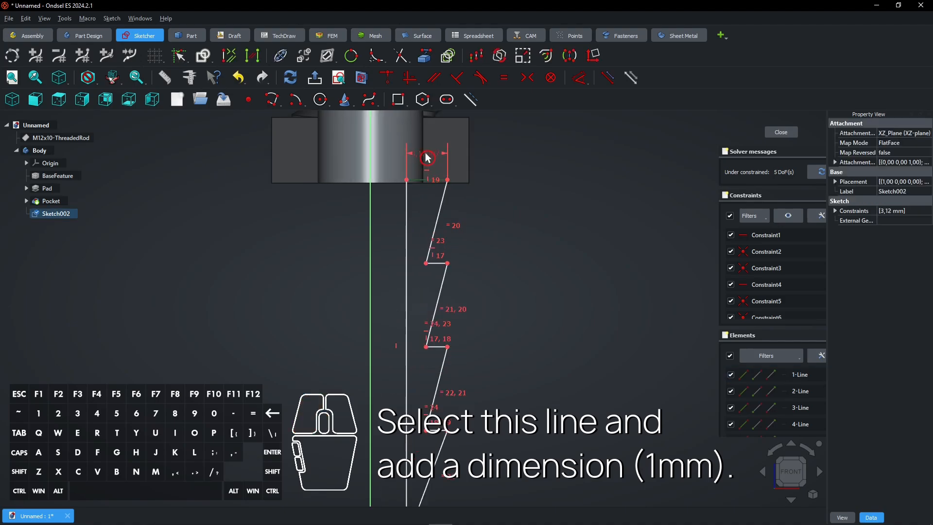
pyautogui.click(429, 157)
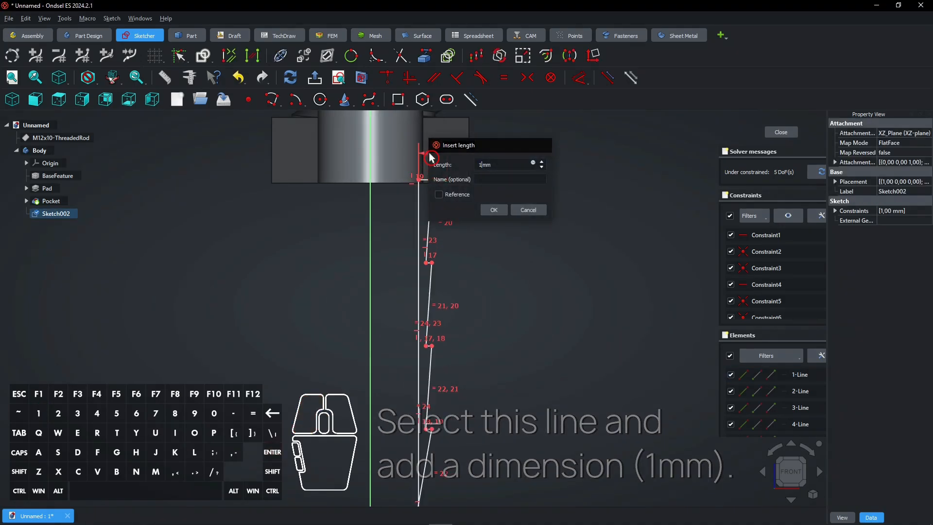
pyautogui.press('Return')
# - Dimension the uppermost short step line between the teeth to 0,5 mm
pyautogui.scroll(2, 431, 257)
pyautogui.scroll(3, 431, 257)
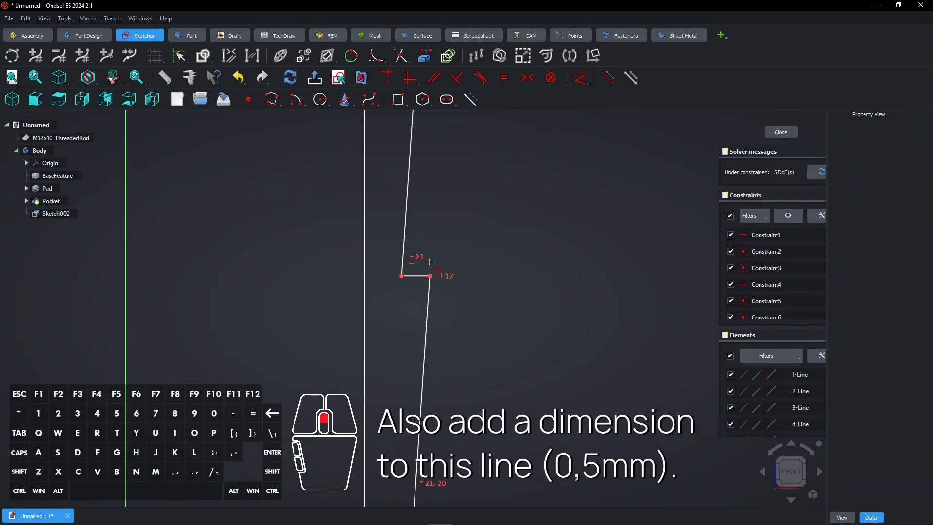
pyautogui.click(415, 275)
pyautogui.click(492, 240)
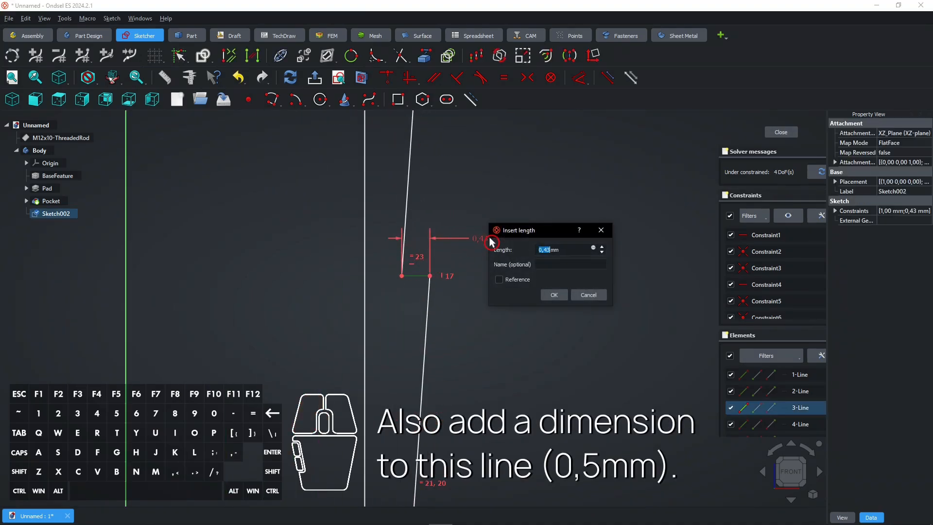
pyautogui.write('0,5')
pyautogui.press('Return')
# - Dimension the horizontal distance from the origin to the profile's upper inner vertex as 4 mm
pyautogui.scroll(-4, 486, 241)
pyautogui.scroll(3, 457, 163)
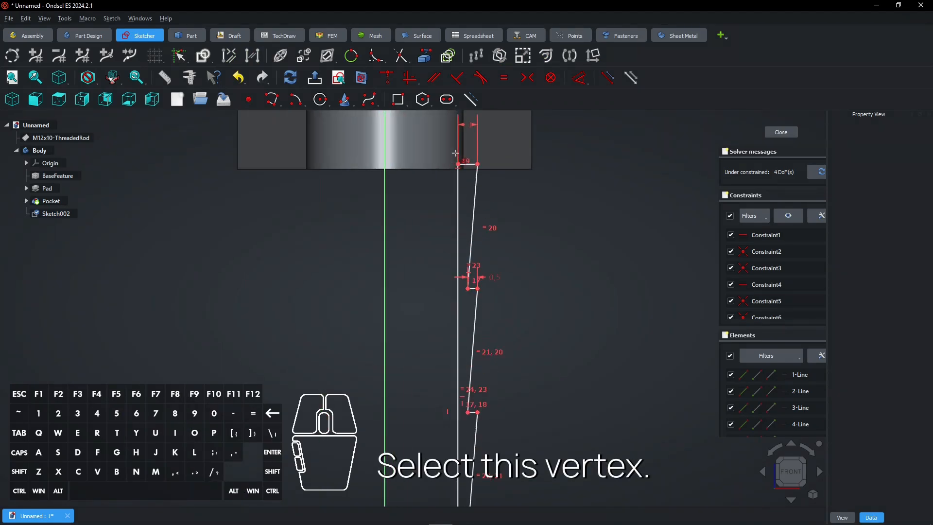
pyautogui.scroll(-4, 449, 167)
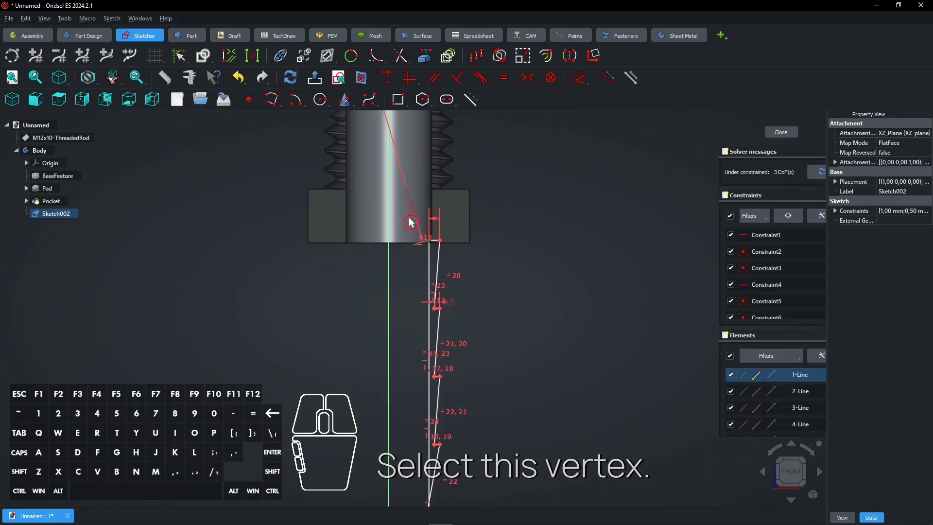
pyautogui.click(409, 262)
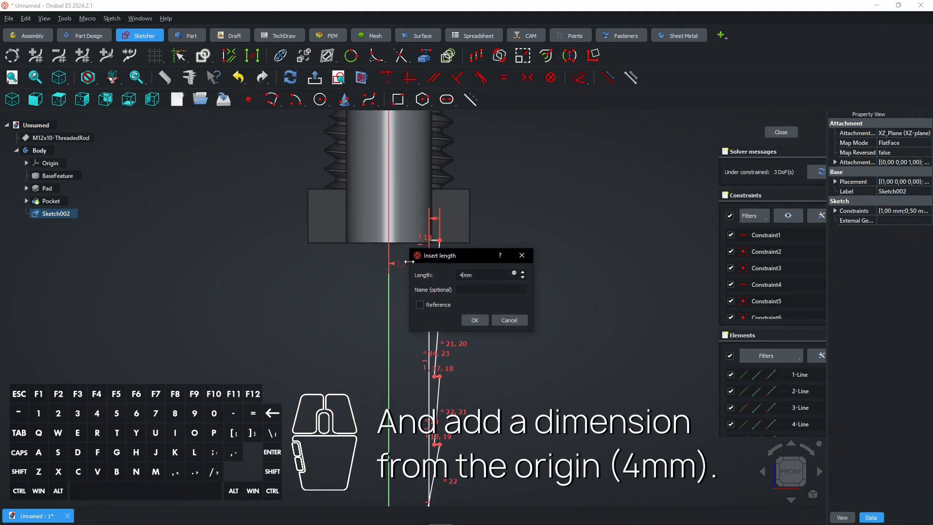
pyautogui.press('Return')
# - Move the lowest tooth's bottom vertex outside the inner line and align it with the inner step vertex above using a vertical constraint
pyautogui.scroll(-3, 413, 272)
pyautogui.scroll(2, 415, 276)
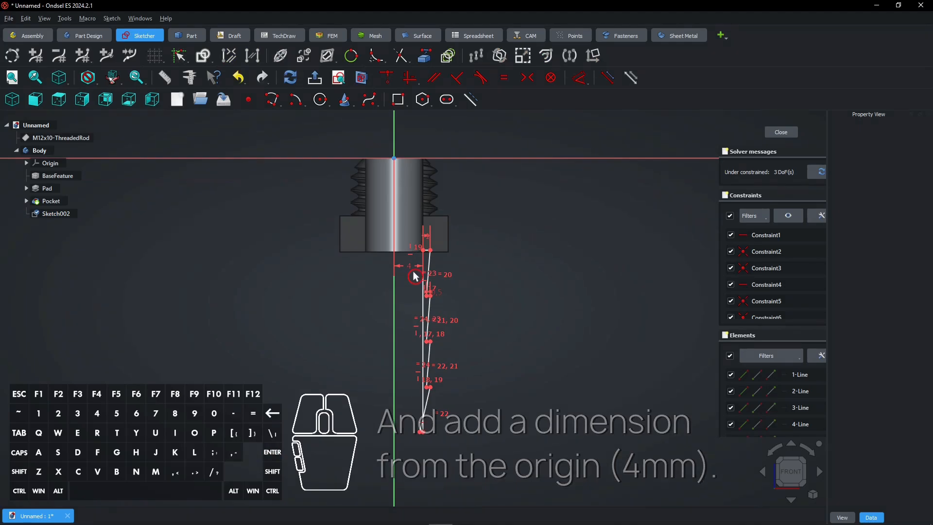
pyautogui.scroll(4, 409, 425)
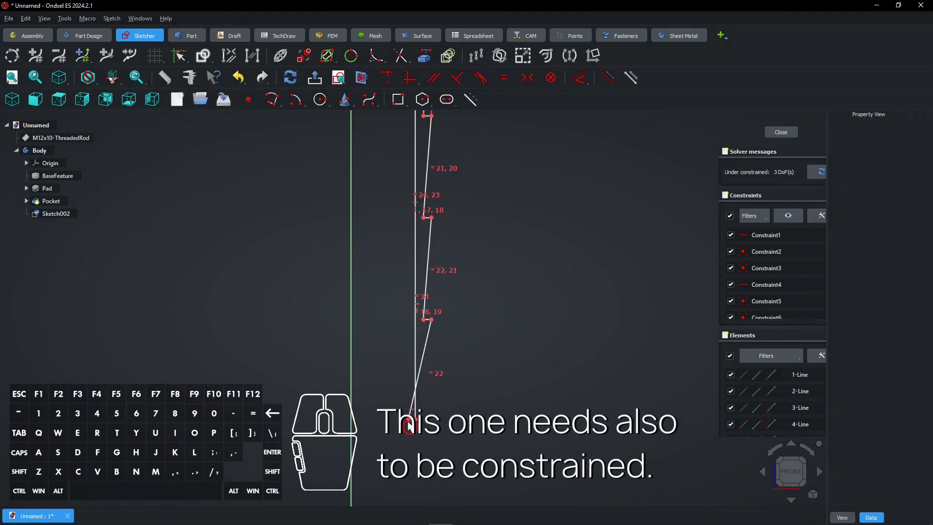
pyautogui.moveTo(431, 421); pyautogui.dragTo(424, 419)
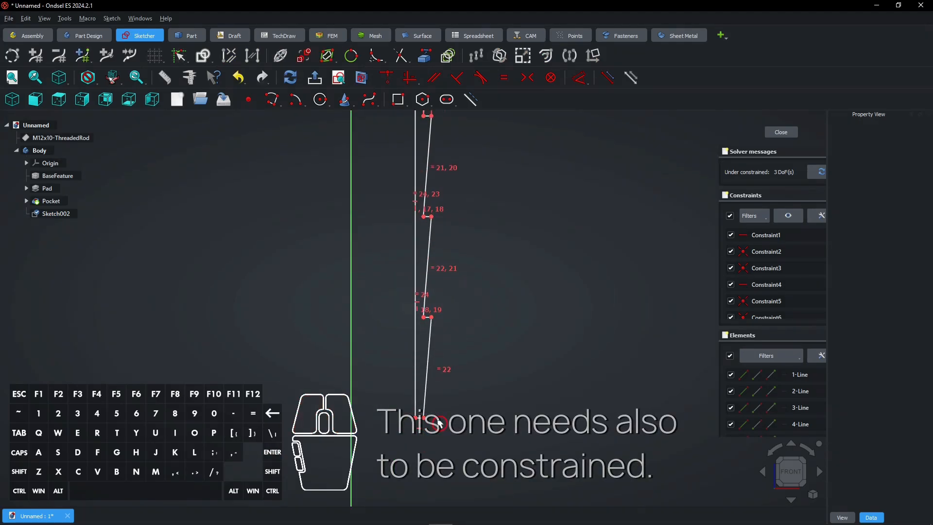
pyautogui.scroll(3, 424, 419)
pyautogui.moveTo(467, 247); pyautogui.dragTo(480, 169, button='right')
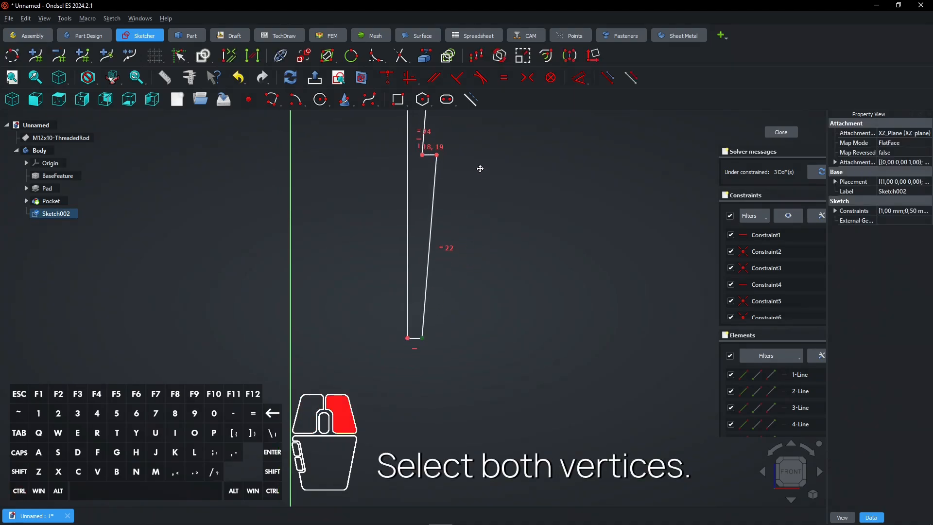
pyautogui.keyDown('ctrl'); pyautogui.click(423, 154); pyautogui.keyUp('ctrl')
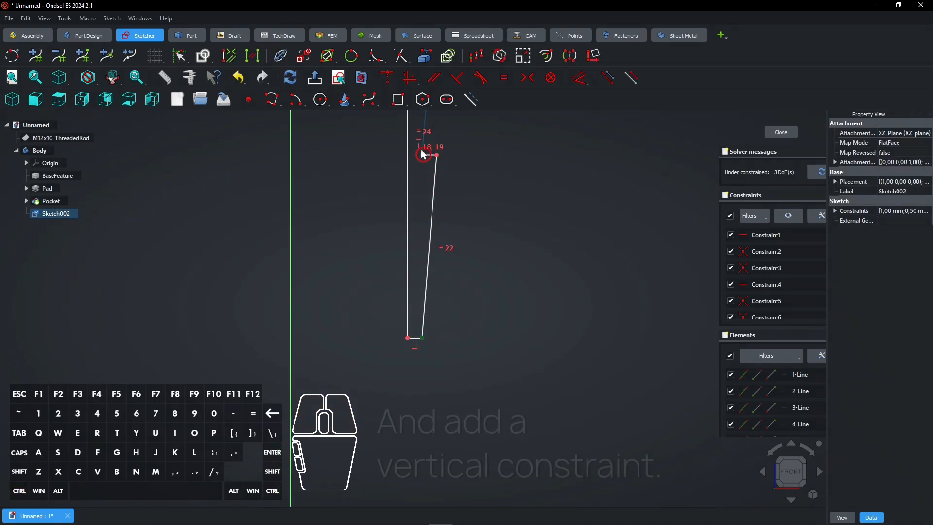
pyautogui.click(410, 82)
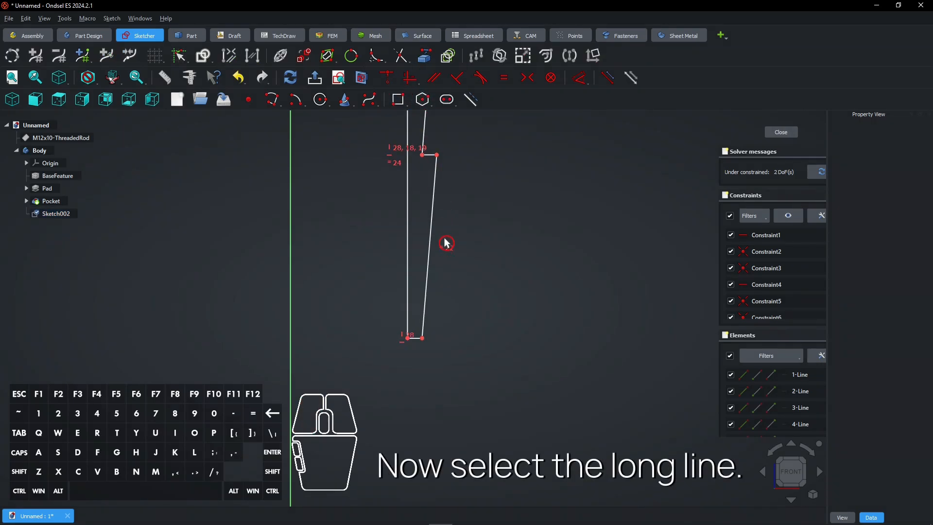
# - Dimension the long vertical inner line of the profile to 30 mm
pyautogui.scroll(-6, 445, 291)
pyautogui.moveTo(493, 214); pyautogui.dragTo(476, 265, button='right')
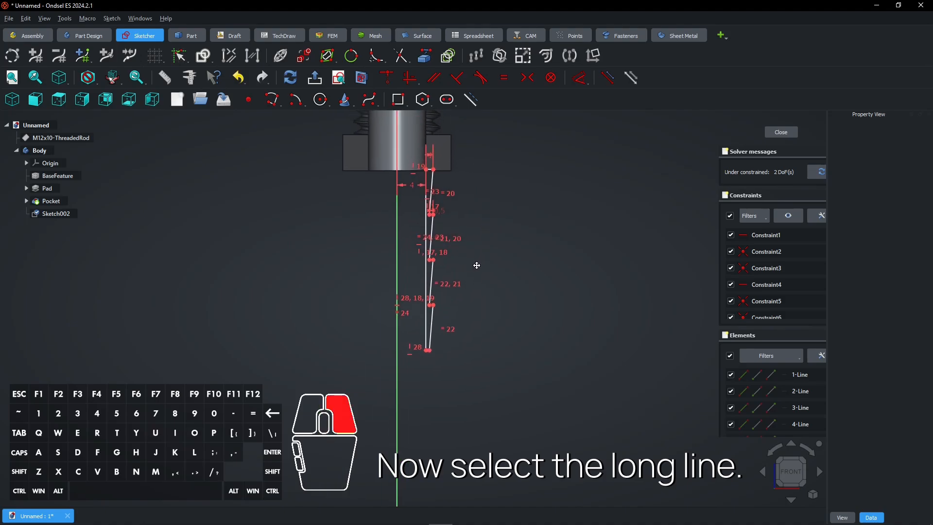
pyautogui.scroll(2, 475, 269)
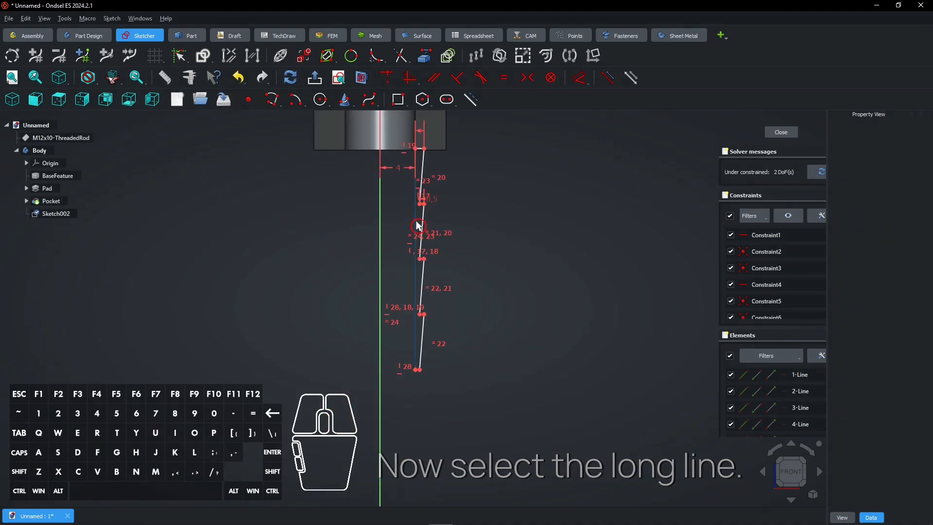
pyautogui.click(419, 226)
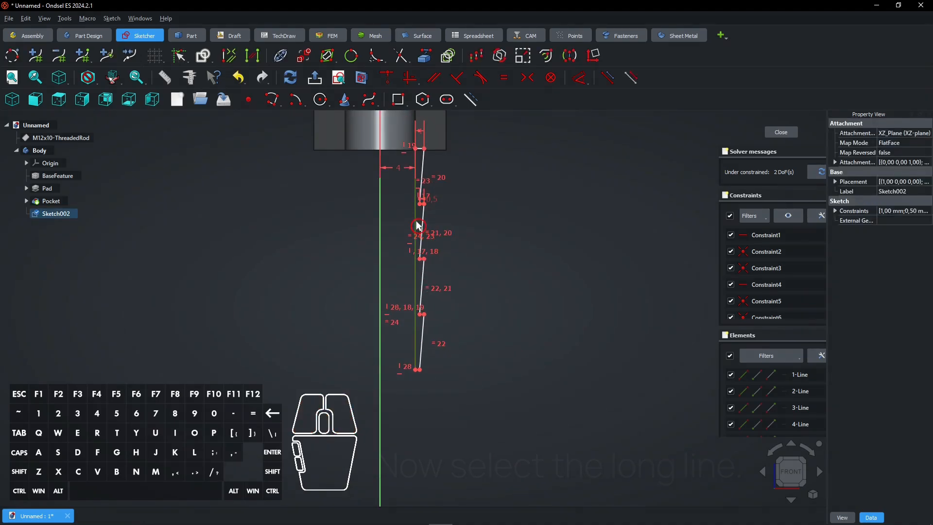
pyautogui.click(581, 79)
pyautogui.click(348, 230)
pyautogui.write('30')
pyautogui.press('Return')
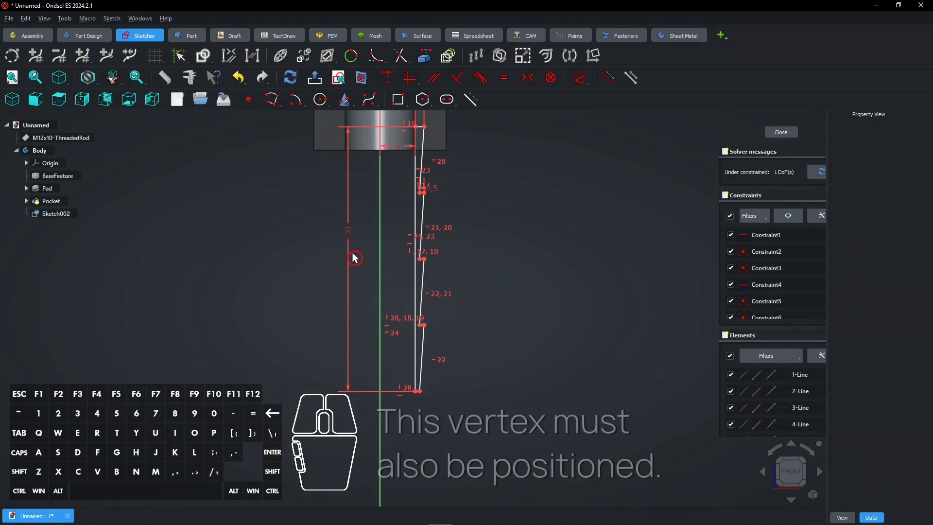
# - Dimension the vertical distance from the origin to the profile's upper inner vertex as 13 mm
pyautogui.moveTo(368, 241); pyautogui.dragTo(364, 339, button='right')
pyautogui.moveTo(477, 210); pyautogui.dragTo(469, 254, button='right')
pyautogui.click(402, 270)
pyautogui.click(296, 227)
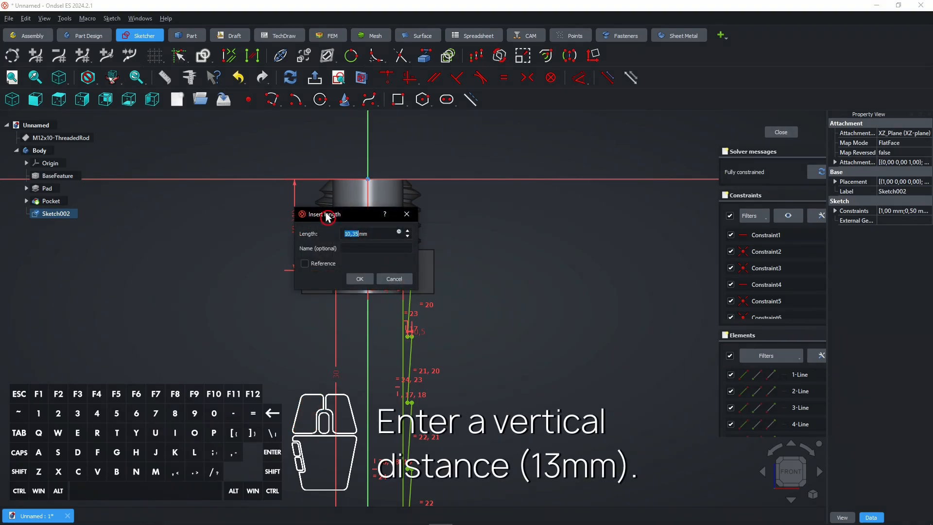
pyautogui.press('Return')
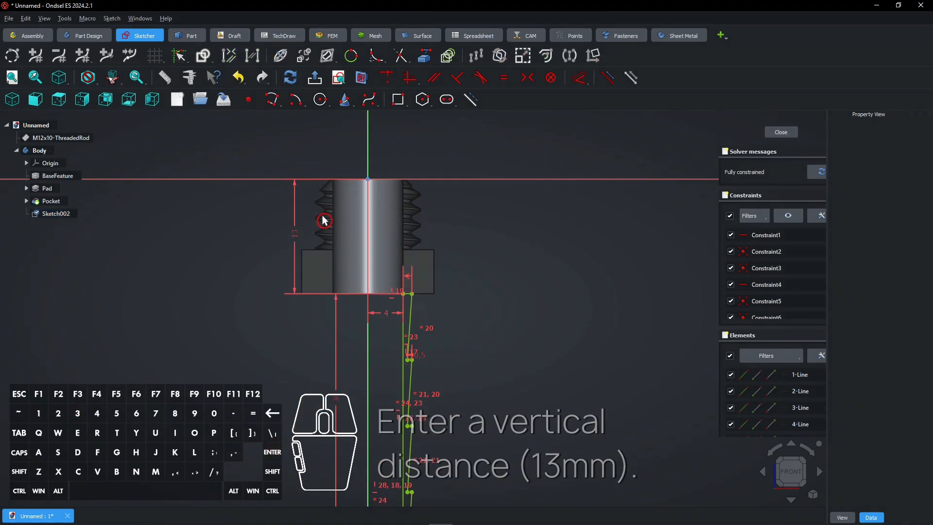
# - Close the sketch and revolve the barbed profile 360° around the vertical sketch axis with Revolution
pyautogui.scroll(-1, 447, 259)
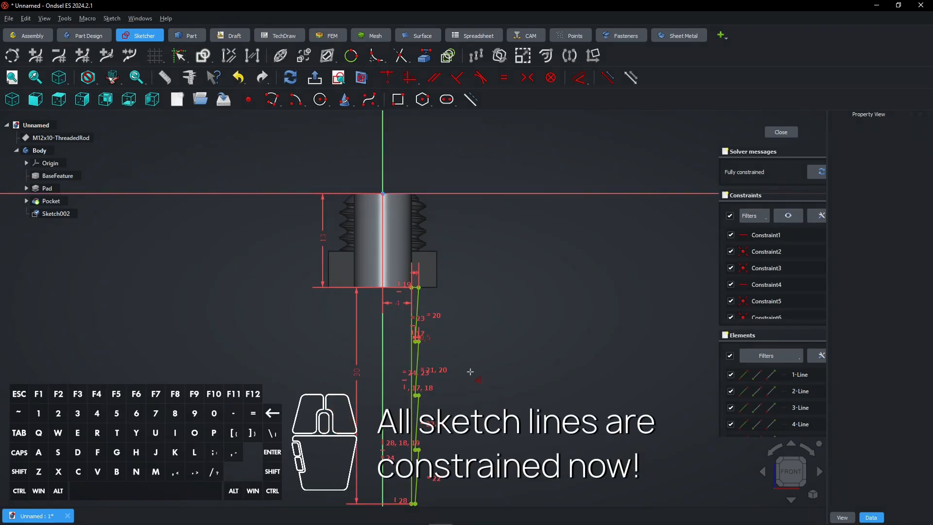
pyautogui.scroll(2, 462, 279)
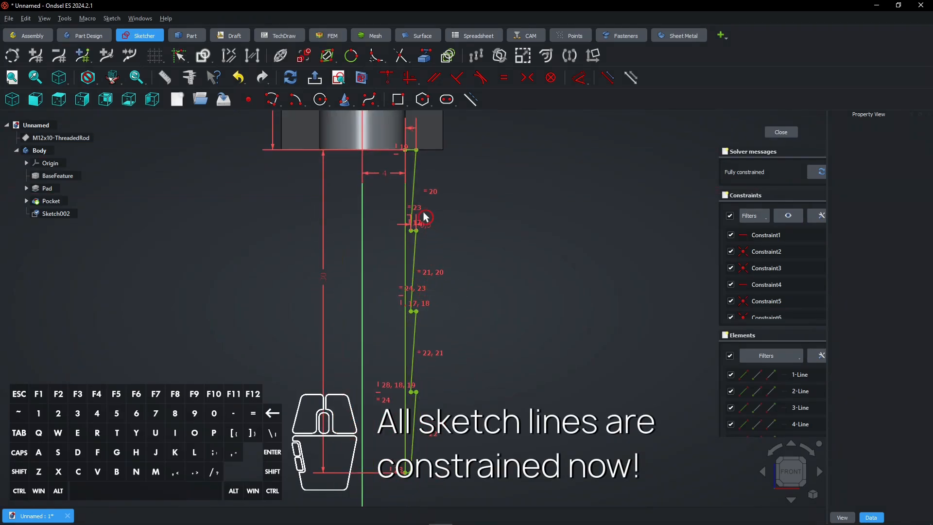
pyautogui.scroll(-1, 442, 291)
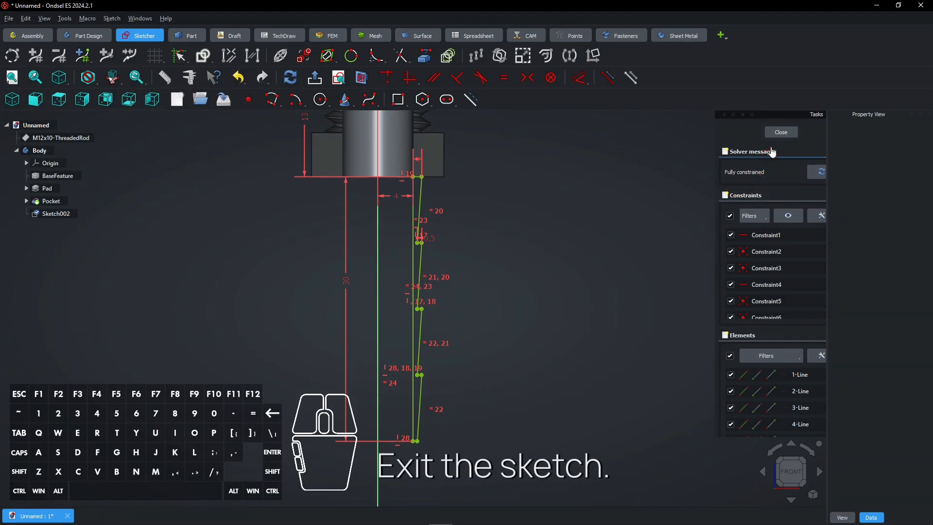
pyautogui.click(779, 133)
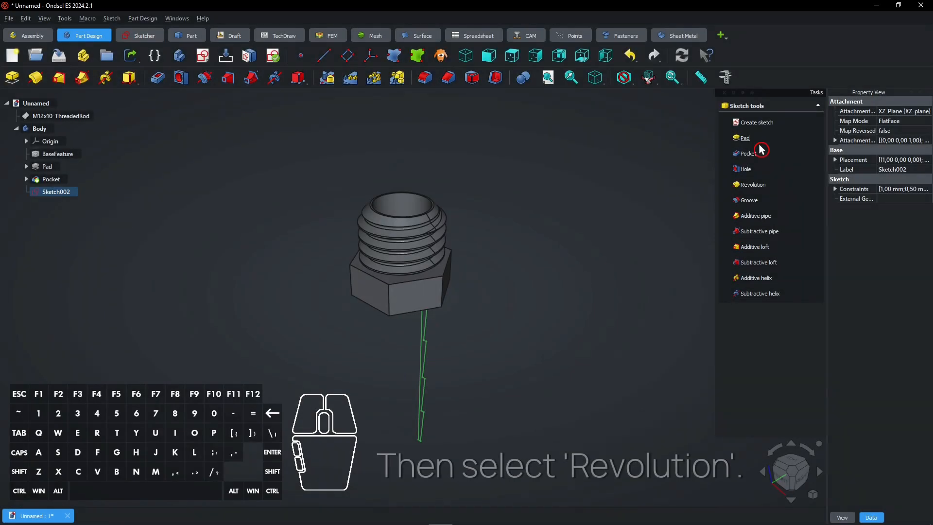
pyautogui.moveTo(536, 331); pyautogui.dragTo(541, 251, button='right')
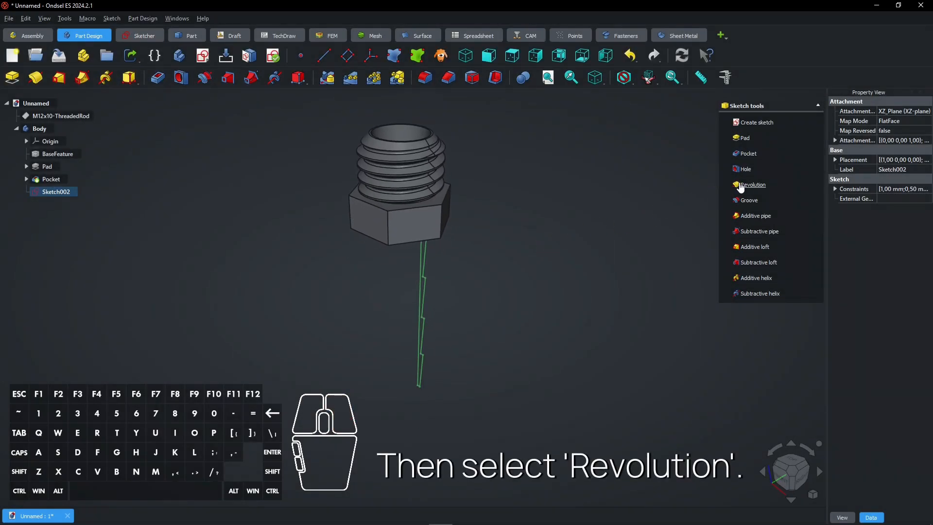
pyautogui.click(748, 185)
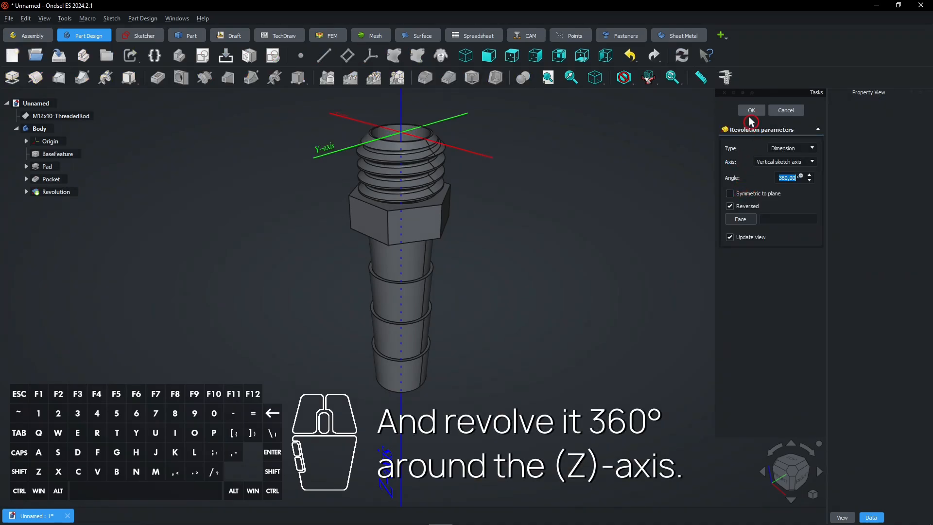
pyautogui.click(751, 113)
# - Examine the finished hose nipple from several angles, including the through bore and the barbed end
pyautogui.moveTo(529, 208); pyautogui.dragTo(526, 231)
pyautogui.click(465, 55)
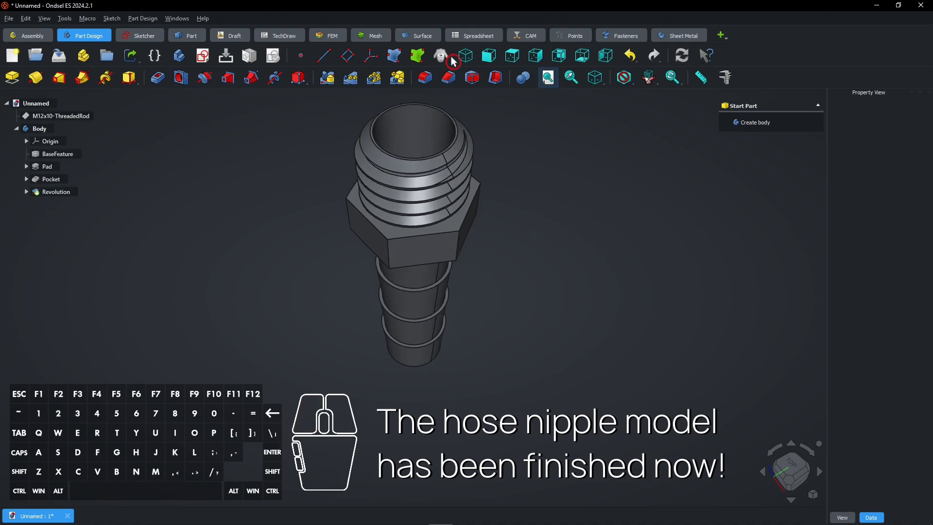
pyautogui.moveTo(516, 200); pyautogui.dragTo(345, 292)
pyautogui.click(381, 264)
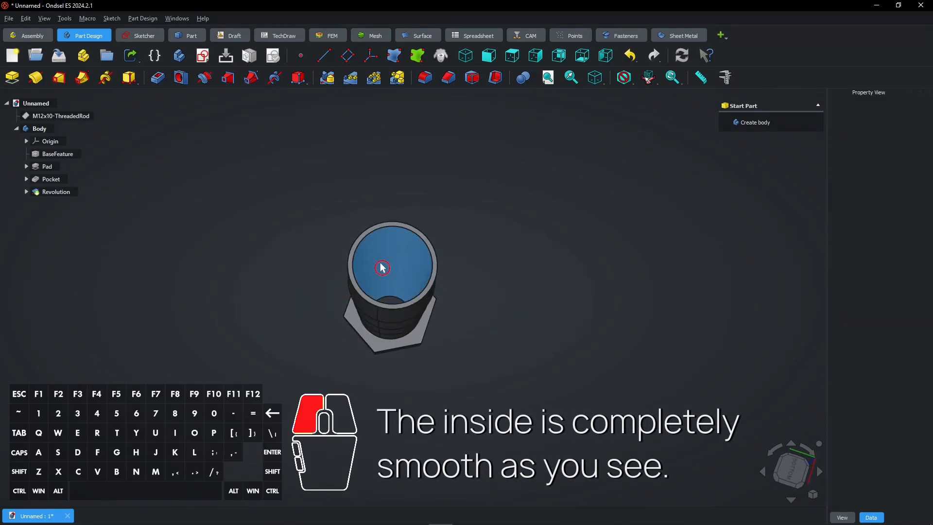
pyautogui.moveTo(486, 179); pyautogui.dragTo(500, 262)
pyautogui.click(542, 250)
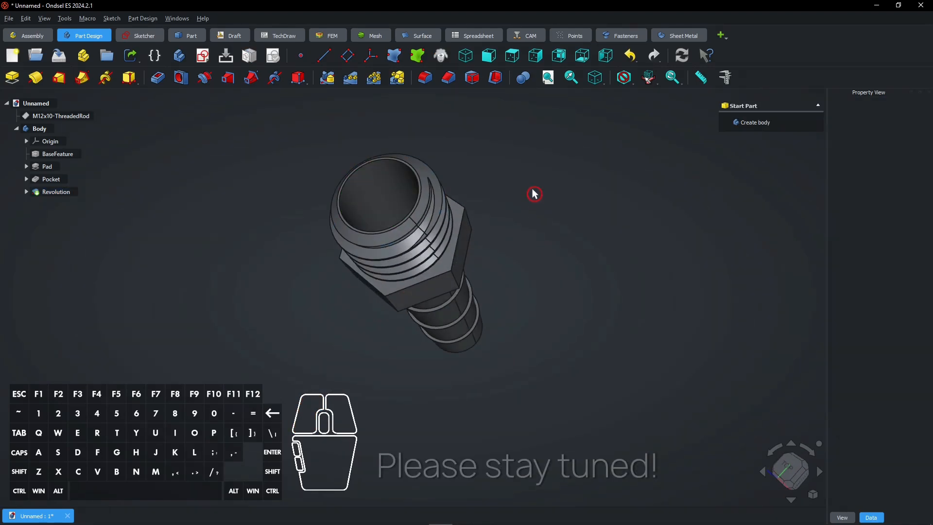
pyautogui.moveTo(287, 317); pyautogui.dragTo(416, 307)
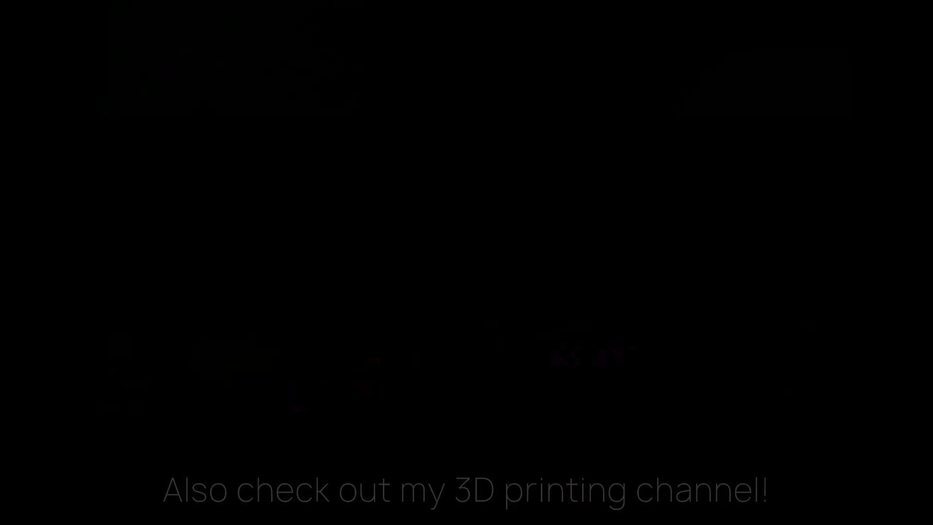